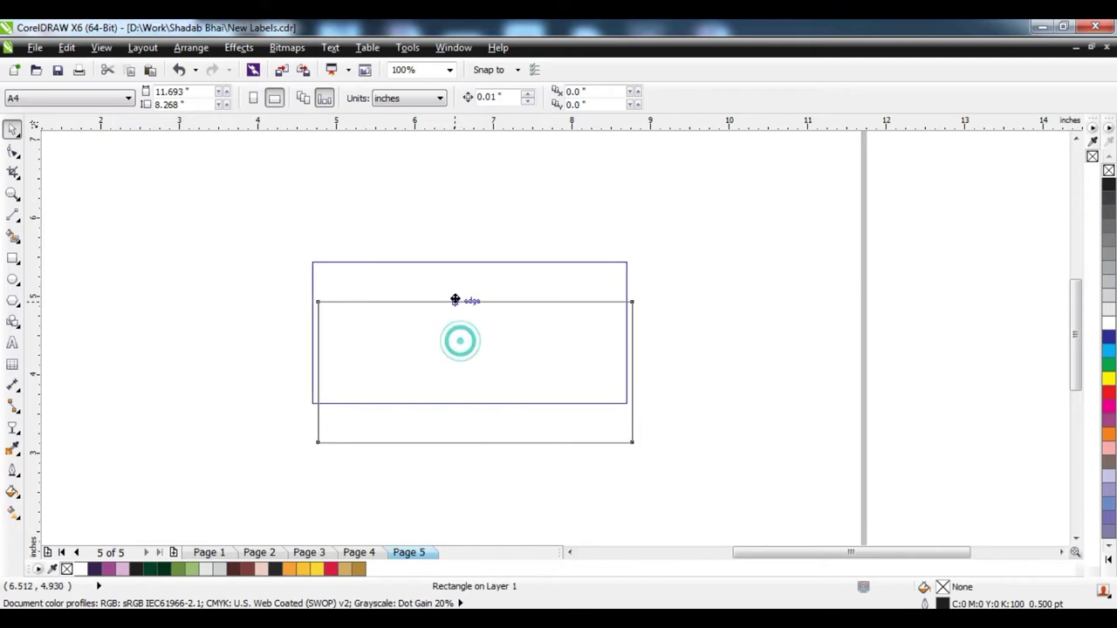
- Draw a circle about 1.8 inches across spanning the rectangle's height and centre it horizontally on the rectangle
click(464, 220)
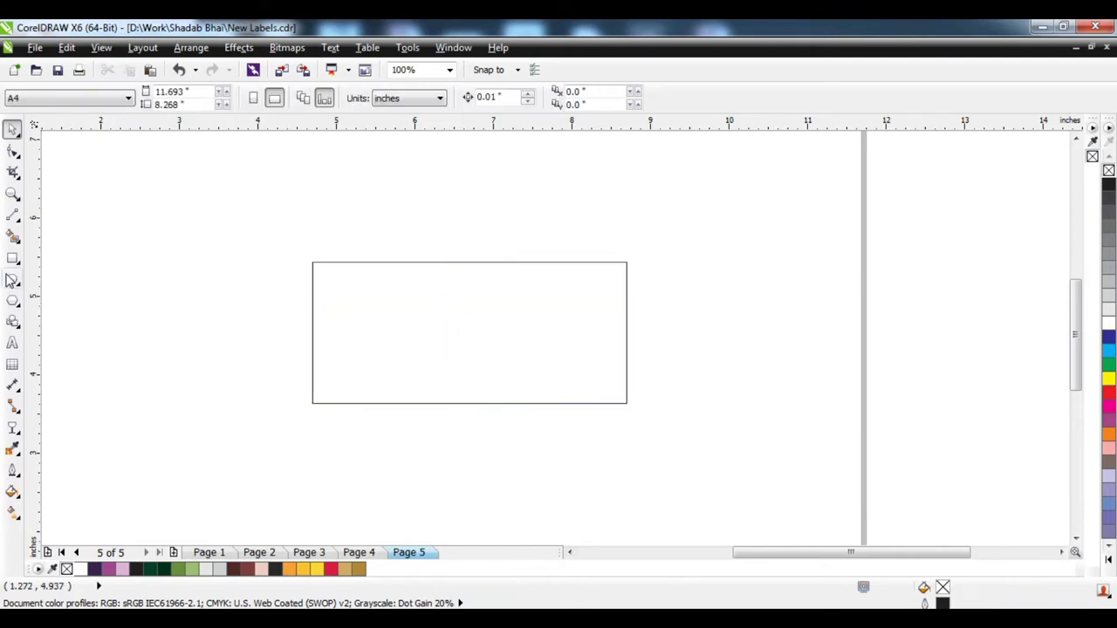
click(12, 280)
drag(419, 261, 560, 405)
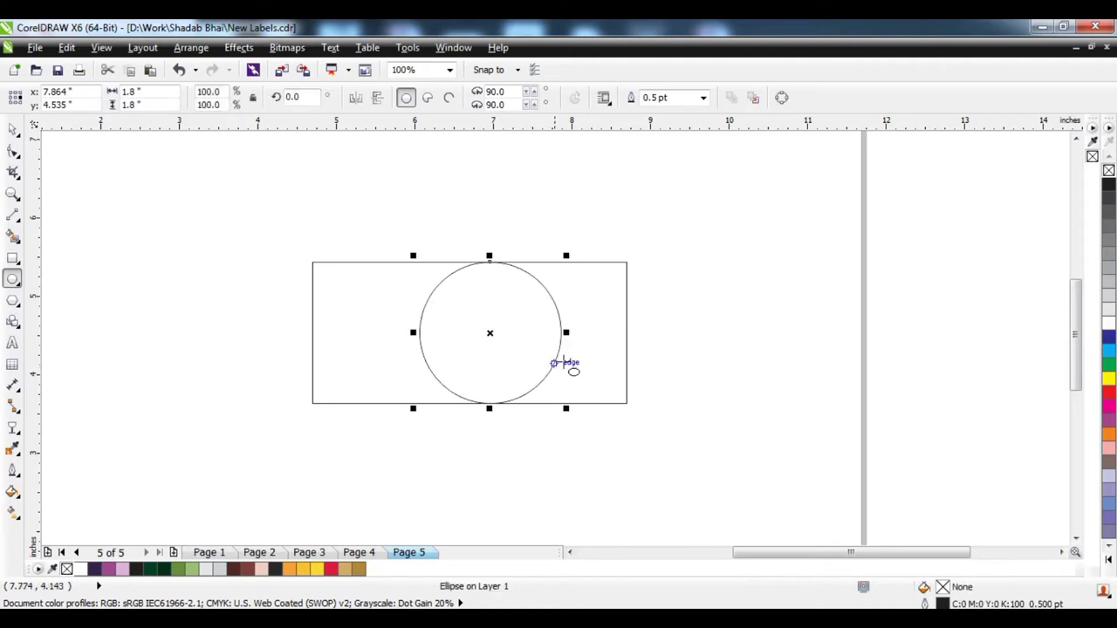
key(space)
shift+click(583, 352)
key(c)
click(725, 321)
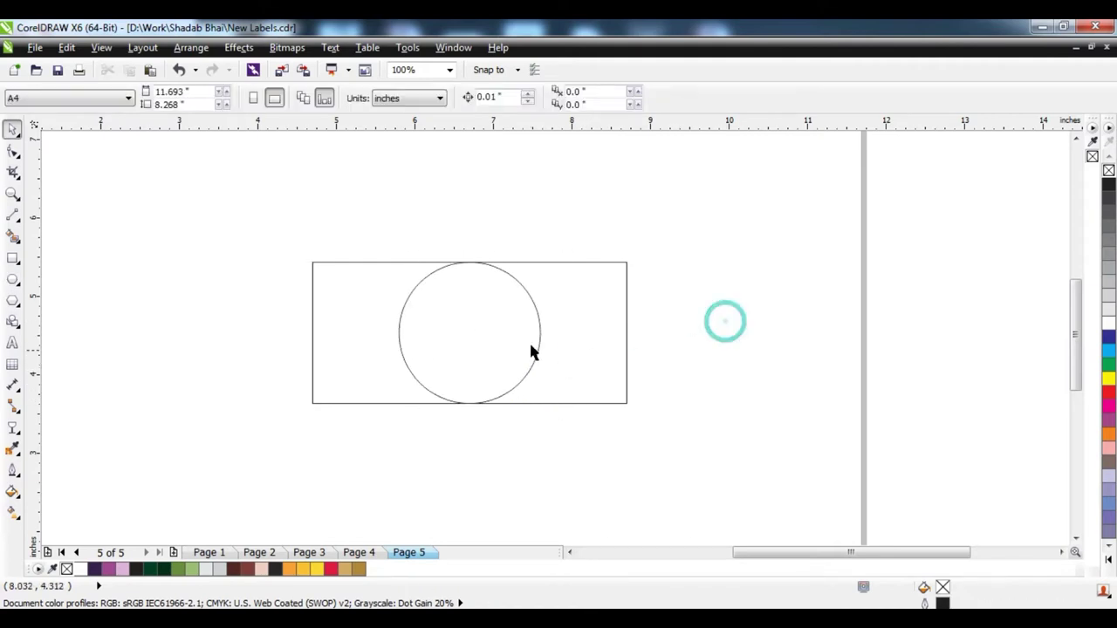
- Duplicate the circle in place and nudge the copy slightly to the right and up
click(531, 349)
scroll(525, 351, up, 1)
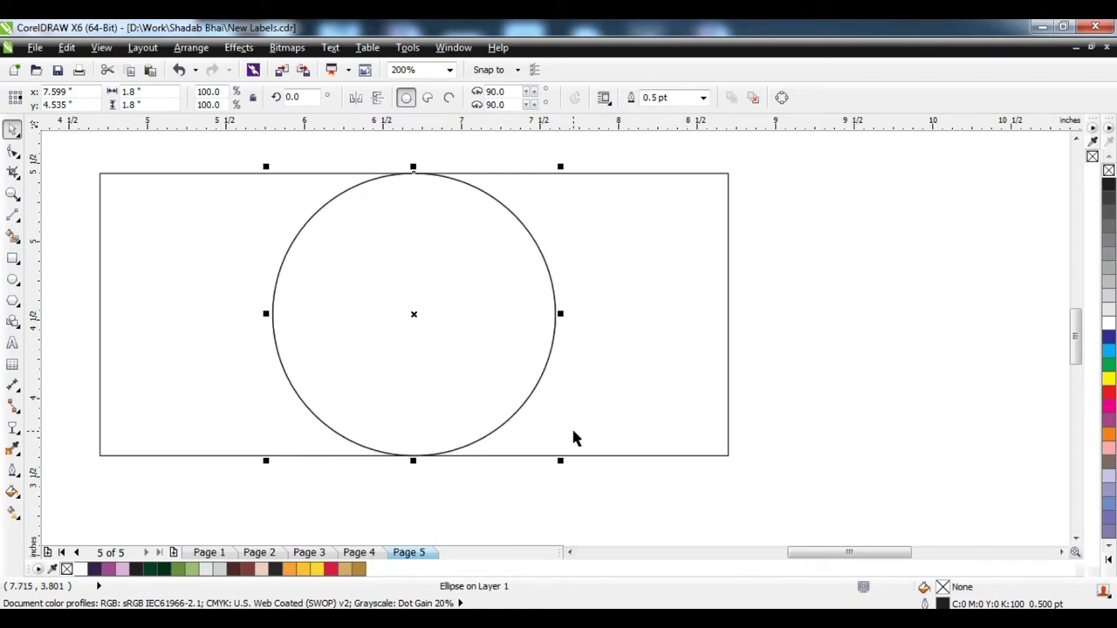
key(plus)
key(Right)
key(Up)
key(Right)
key(Right)
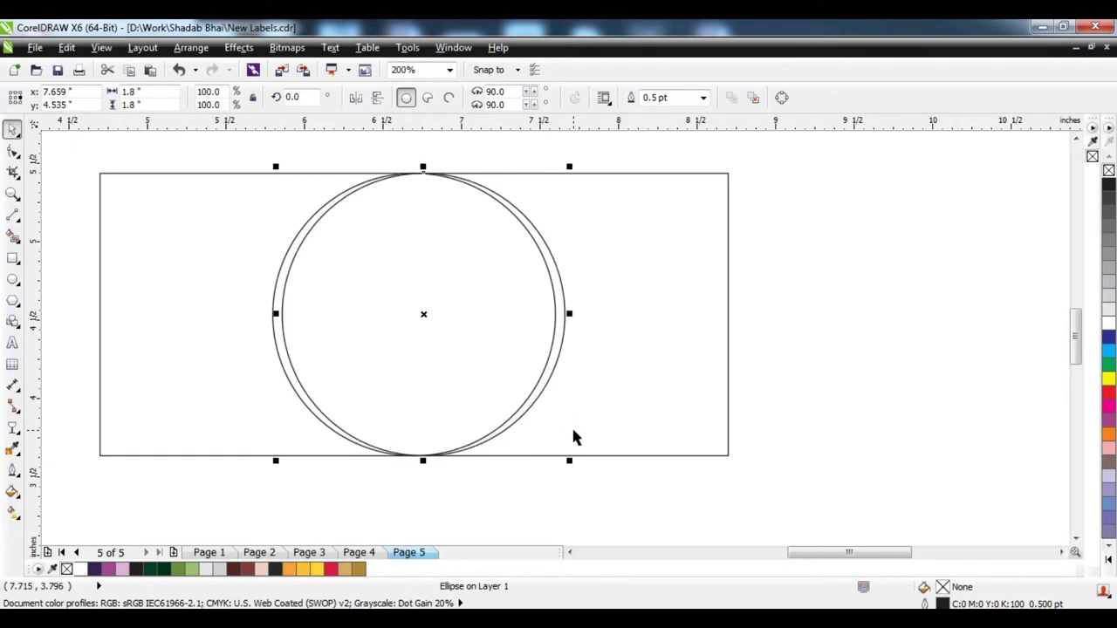
key(Right)
- Make a third circle by duplicating the second one and offsetting it further right and up
key(plus)
key(Right)
key(Up)
key(Right)
key(Right)
key(Right)
key(Up)
key(Right)
key(Down)
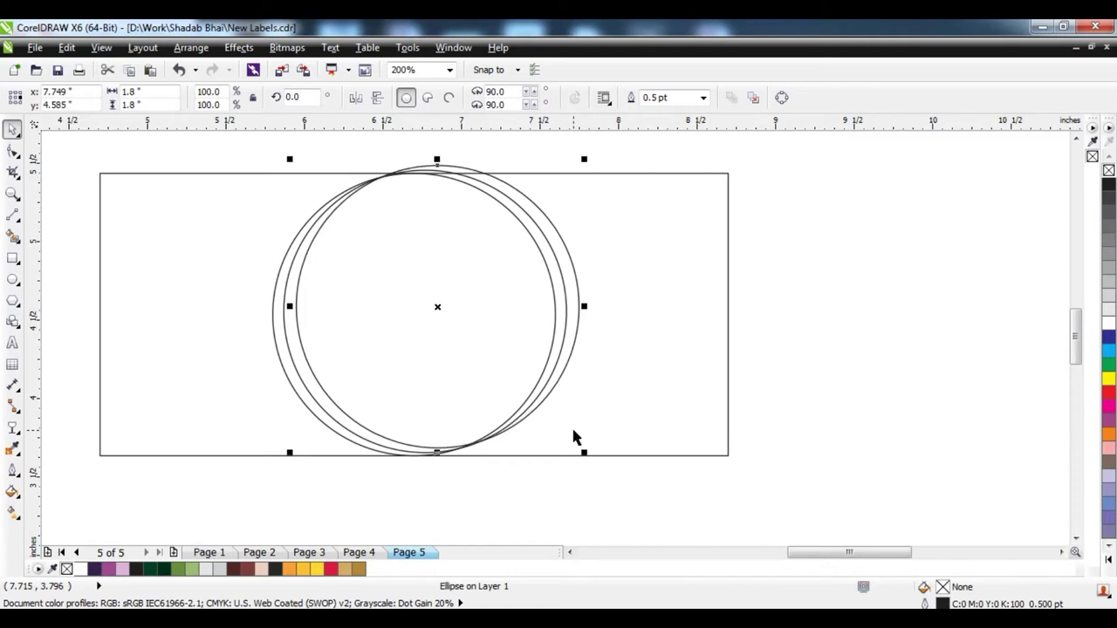
- Enlarge the three circles together about their centre to about 2.104 by 1.996 inches and nudge them slightly right and down
drag(232, 150, 623, 493)
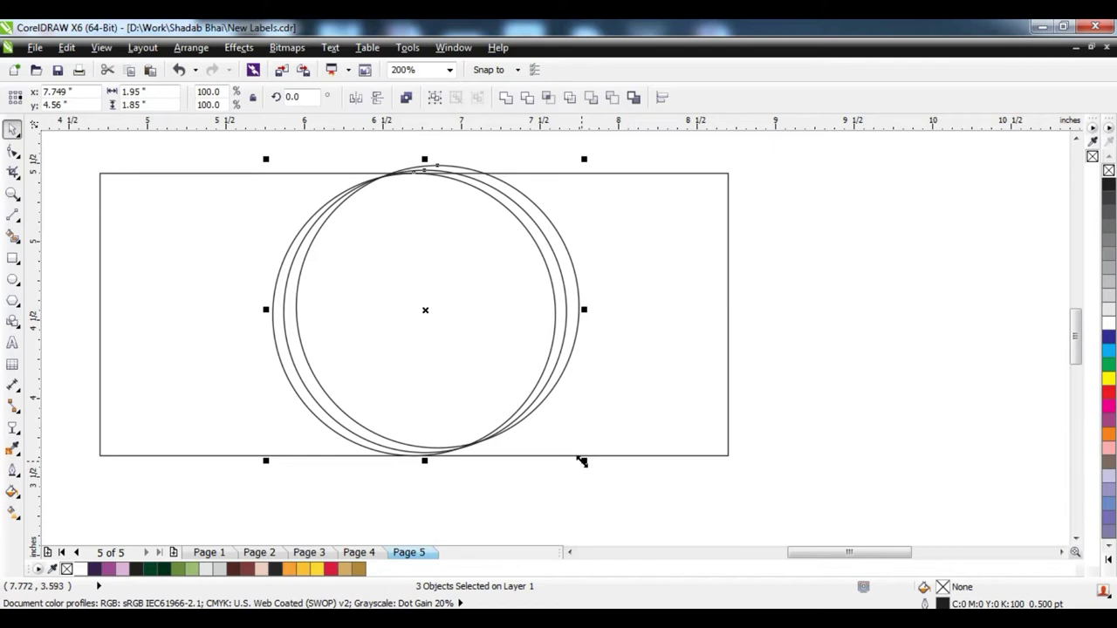
drag(585, 461, 610, 473)
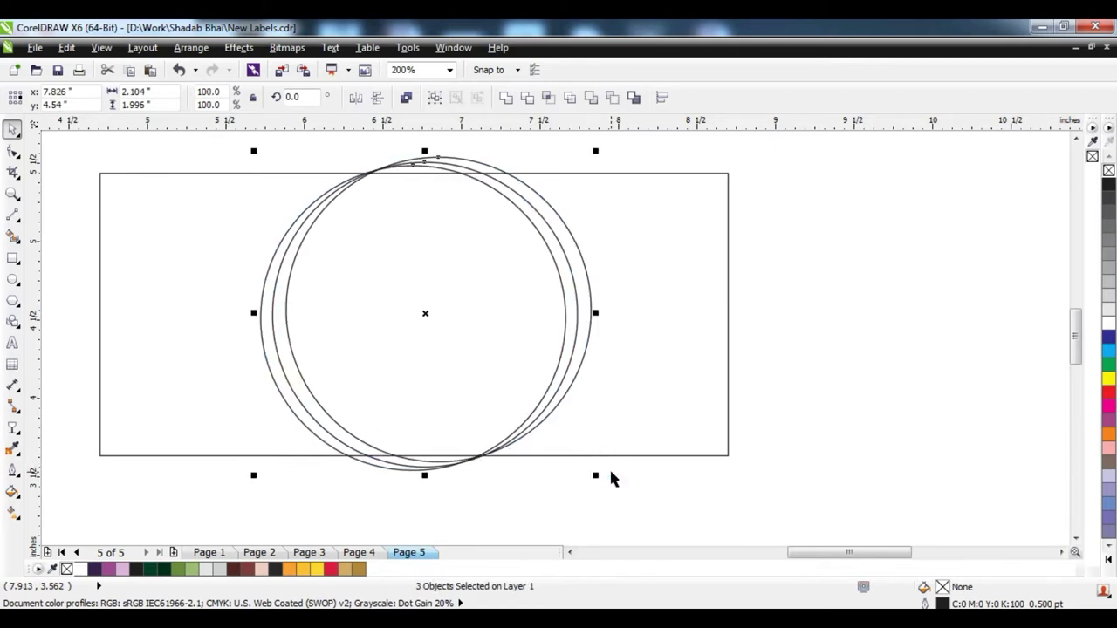
key(Right)
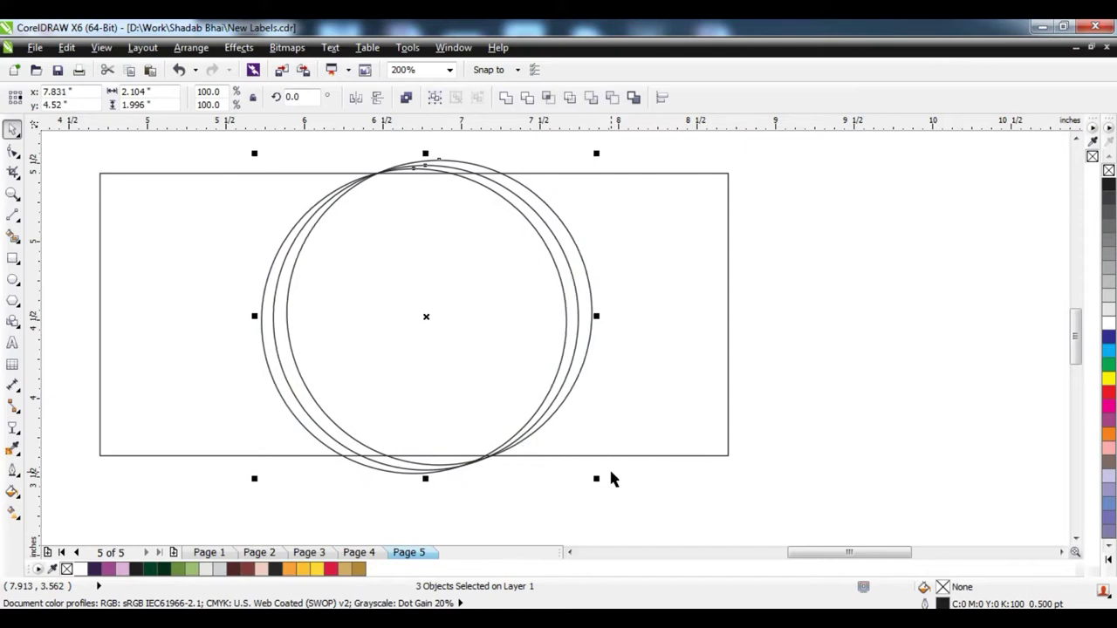
click(816, 381)
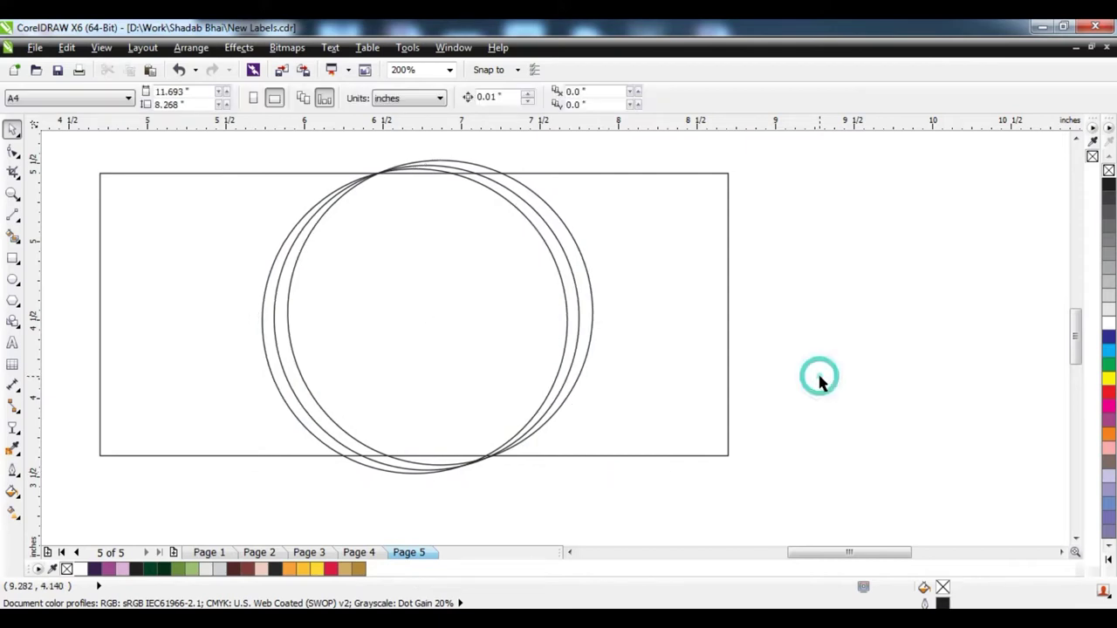
key(Right)
key(Right)
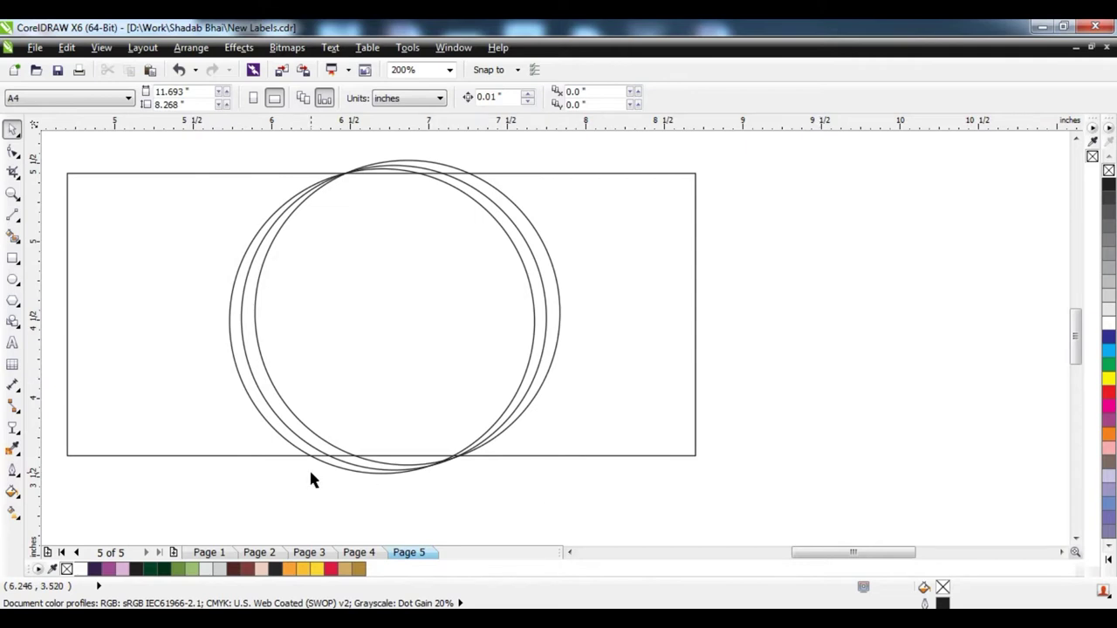
- Fill the large rectangle with the dark purple from the document palette
click(206, 432)
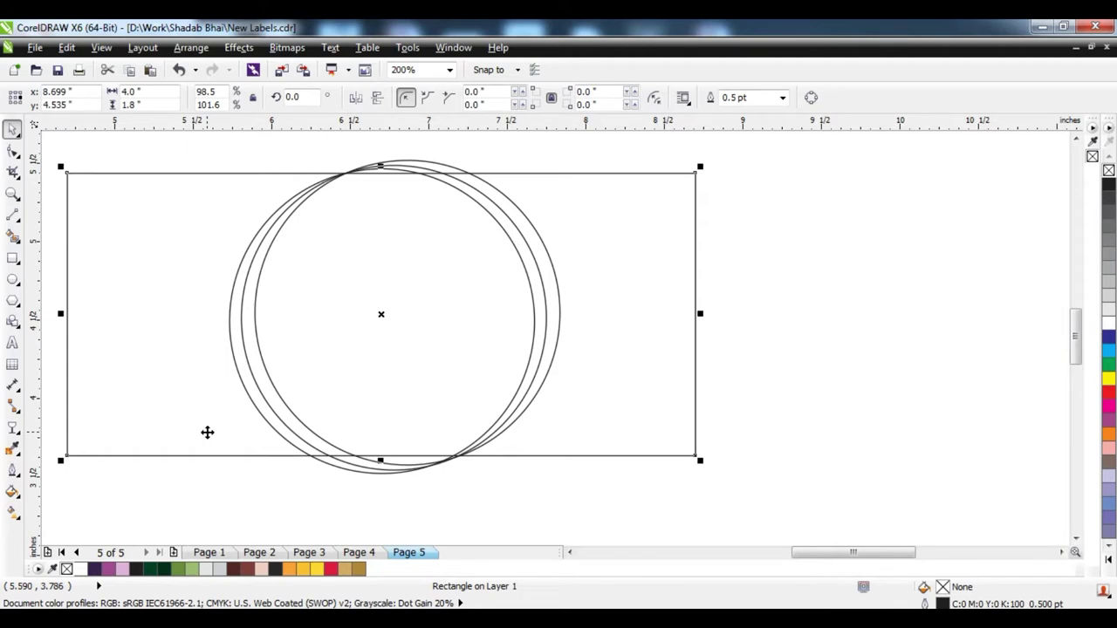
click(511, 504)
click(219, 426)
click(94, 569)
click(778, 392)
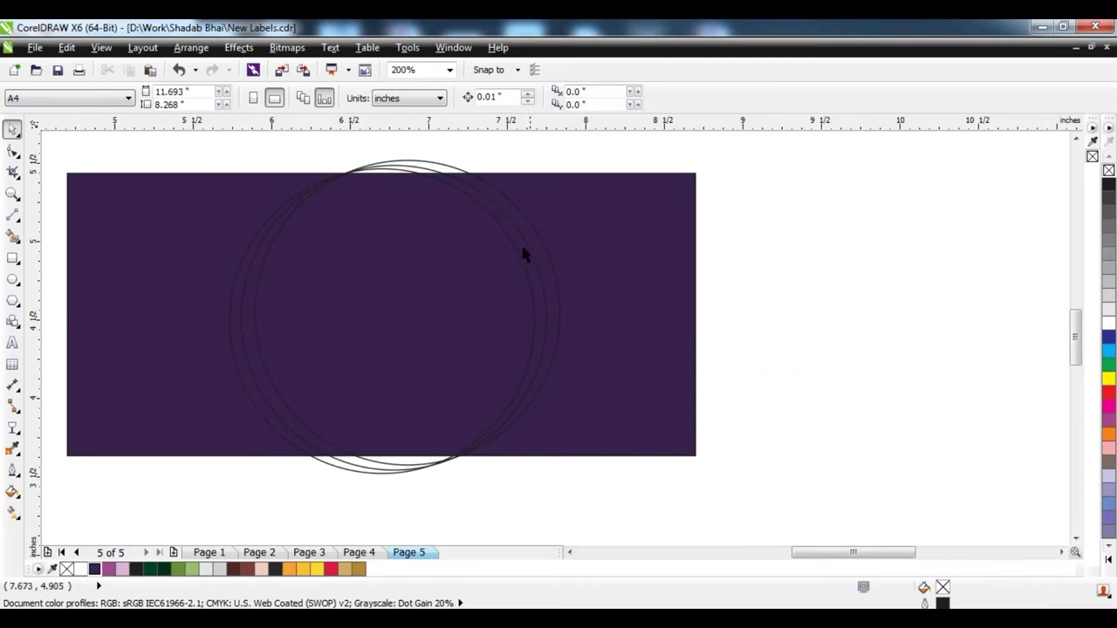
- Fill the leftmost circle with magenta-purple #A04990 and the middle circle with light pink #DCB3D5
scroll(271, 375, up, 1)
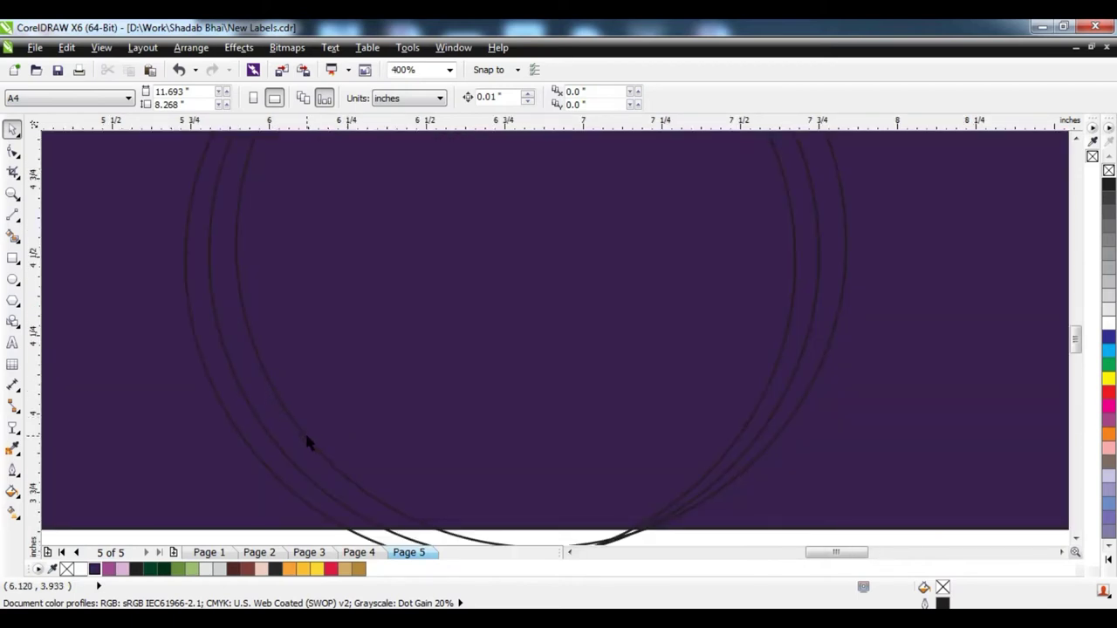
click(279, 454)
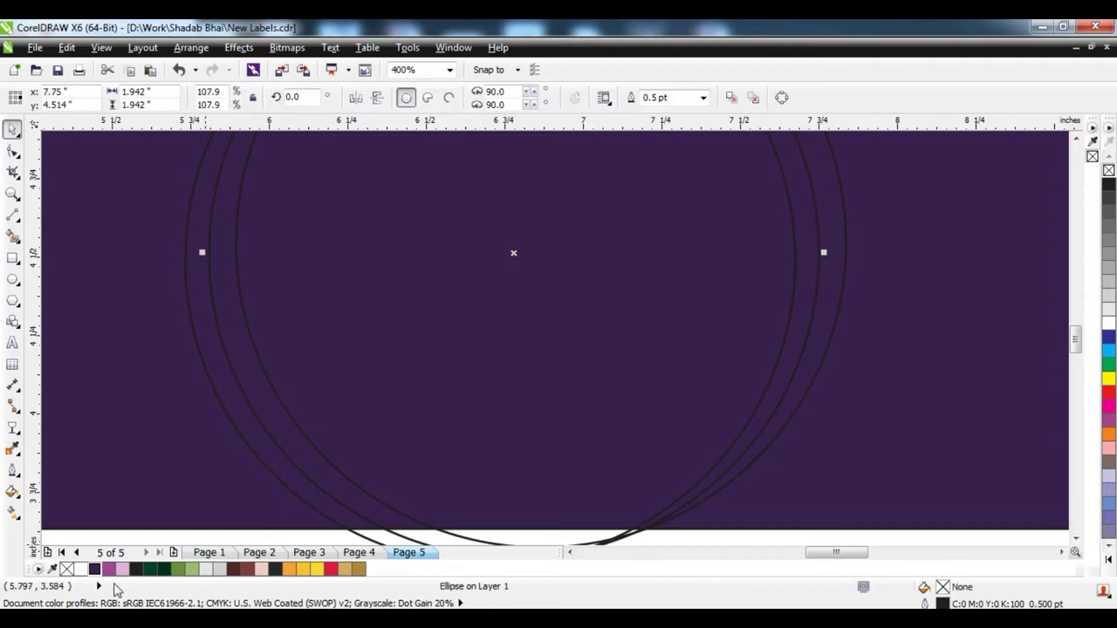
click(108, 568)
click(245, 428)
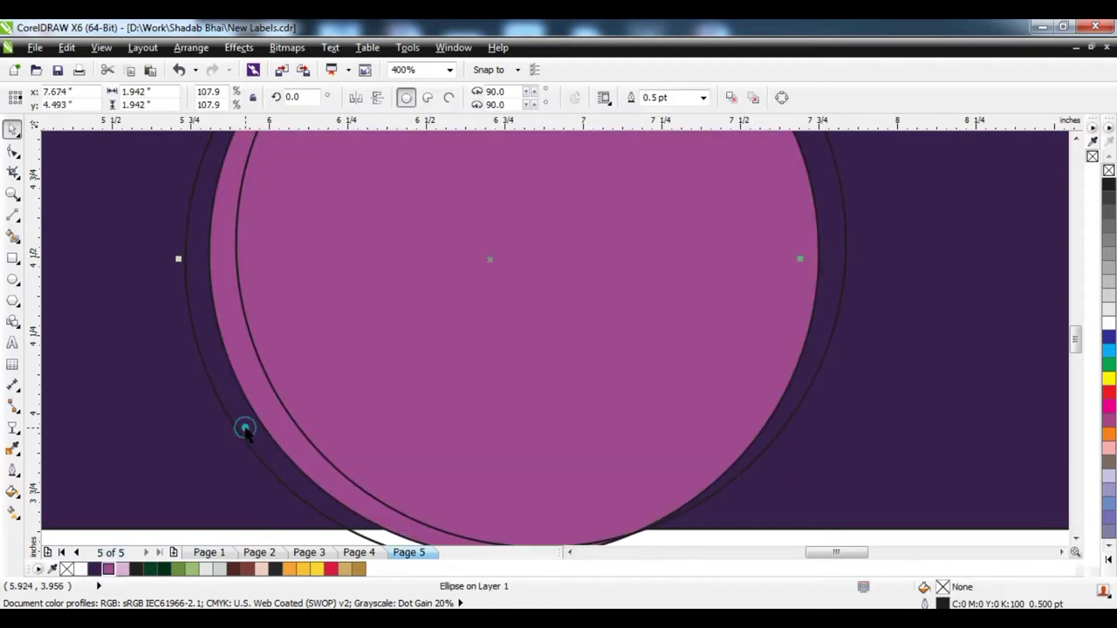
click(110, 569)
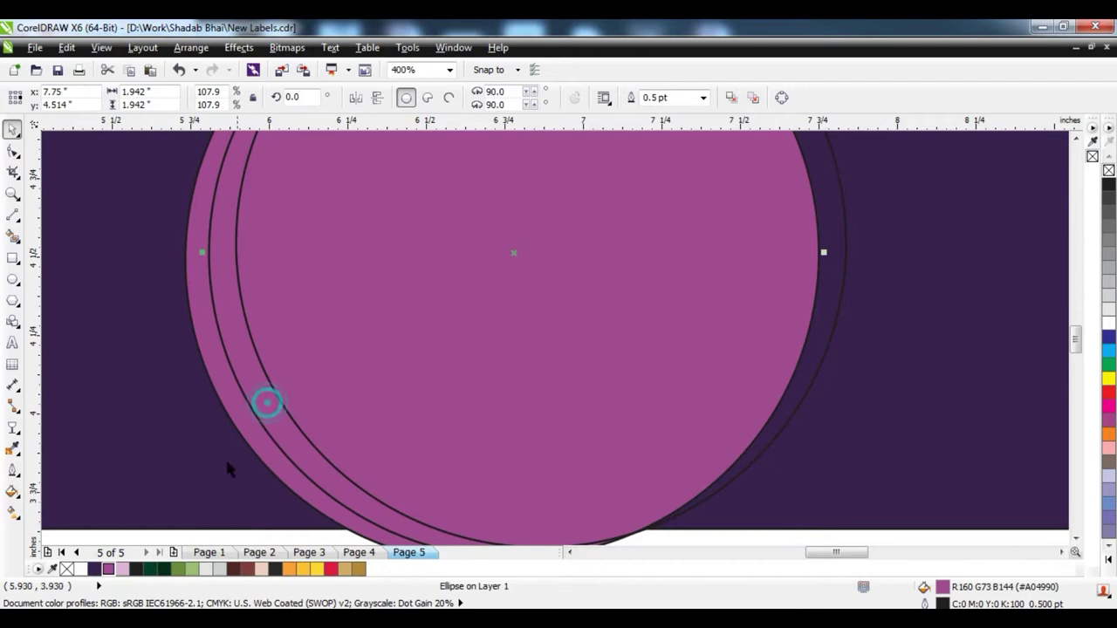
click(122, 569)
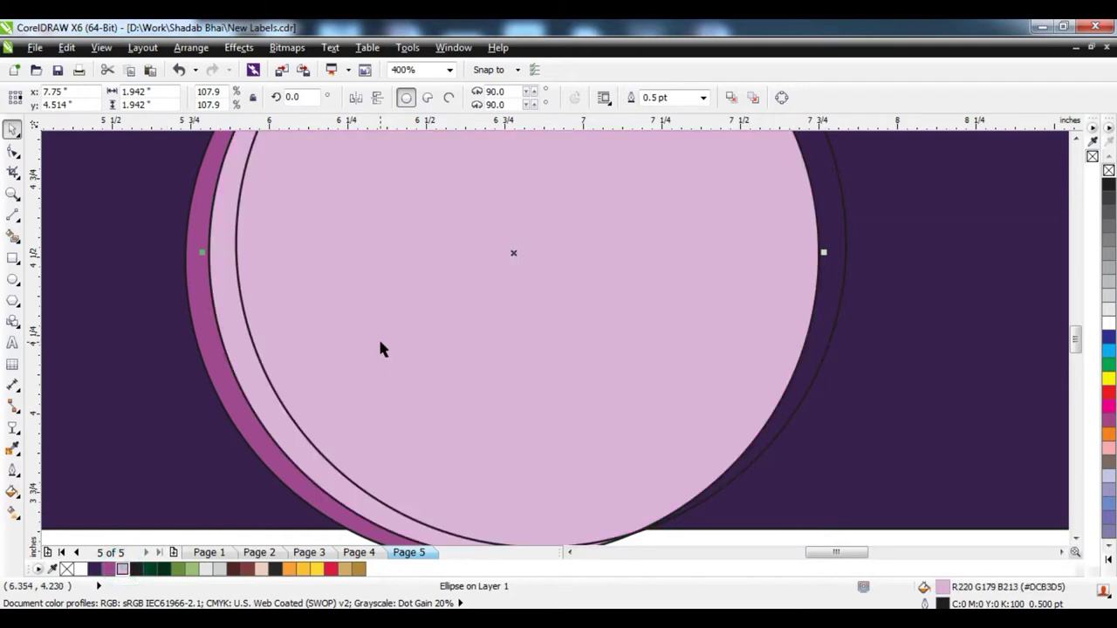
scroll(379, 349, down, 1)
click(915, 341)
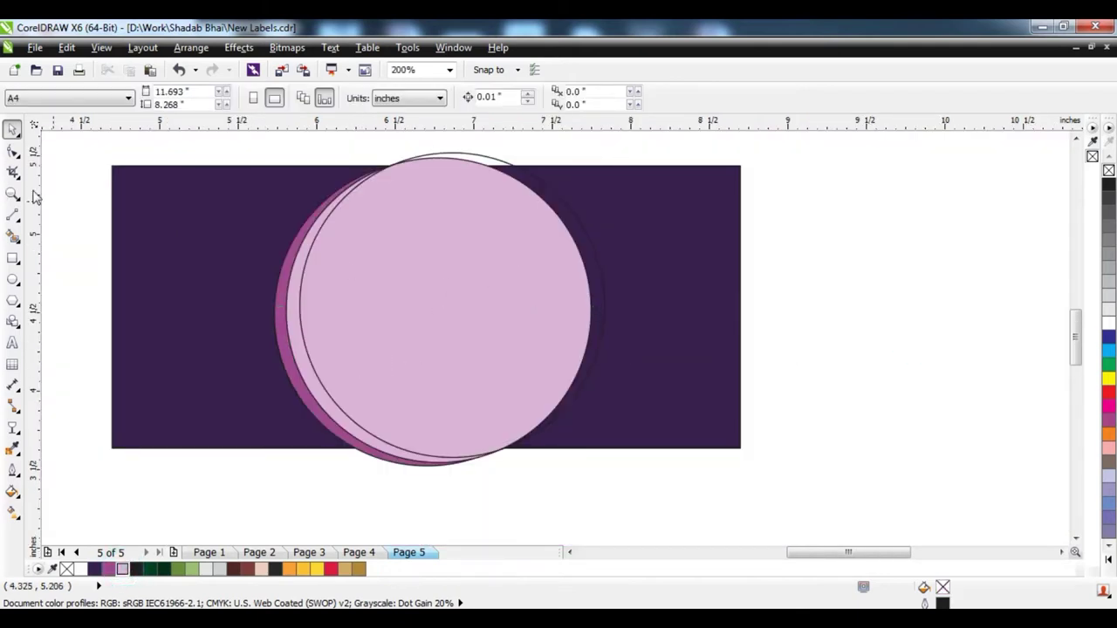
- Draw a white, outline-free rectangle about 2.218 by 1.804 inches from the circles' upper intersection to the label's lower-right corner
click(12, 260)
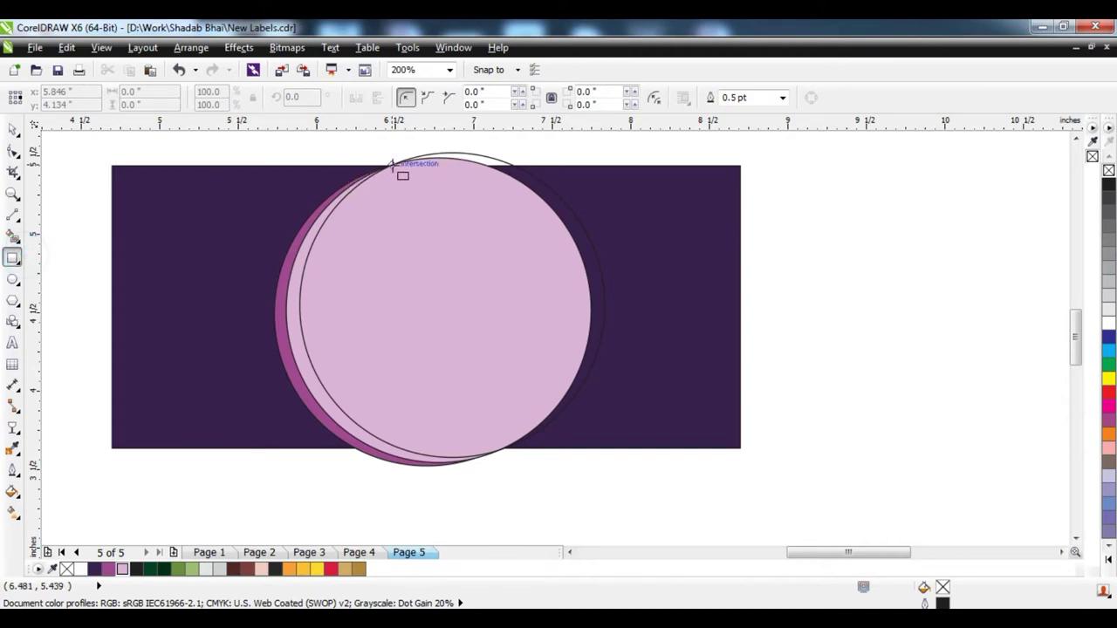
mouse_move(391, 164)
mouse_down()
mouse_move(449, 305)
mouse_move(608, 410)
mouse_move(740, 448)
mouse_up()
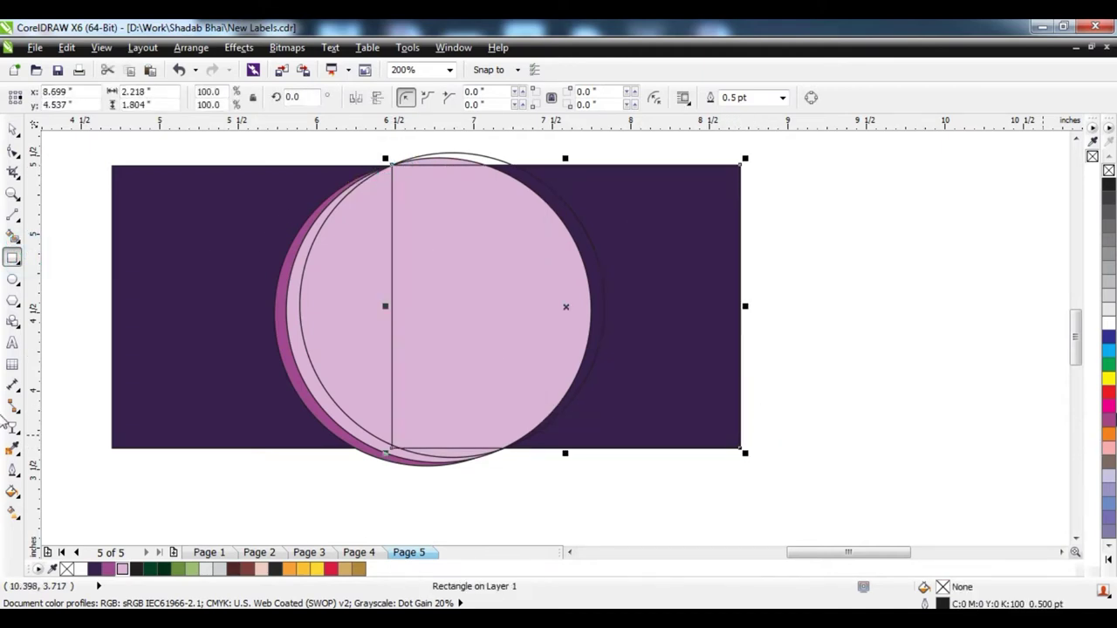
click(1107, 325)
right_click(1108, 170)
key(space)
click(892, 262)
- Fill the topmost, rightmost circle with white
click(473, 304)
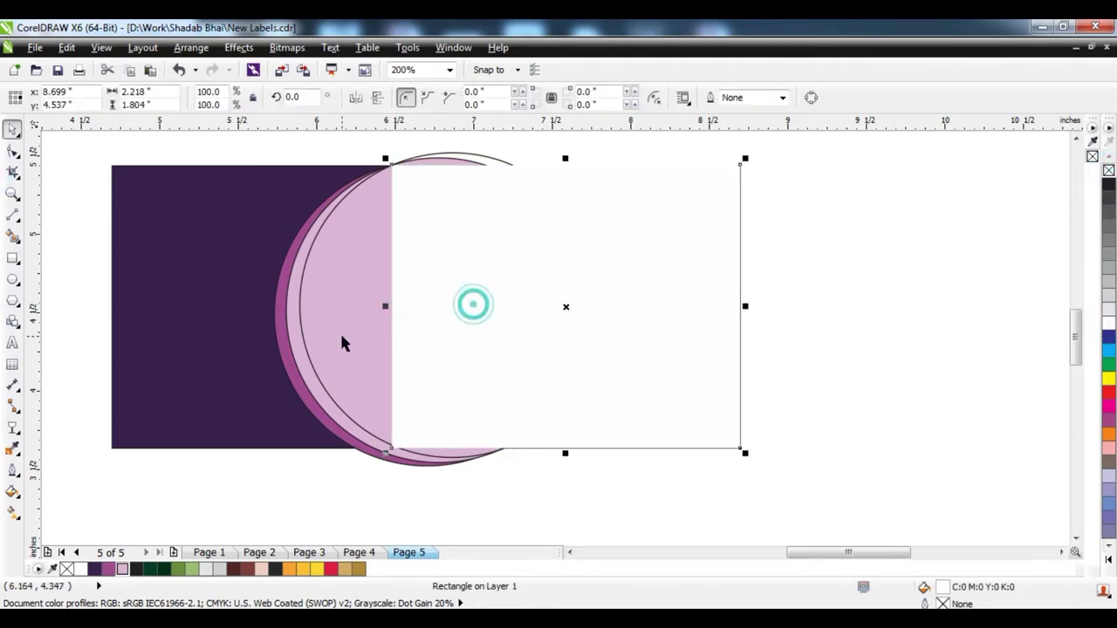
click(341, 343)
click(1108, 324)
click(1045, 335)
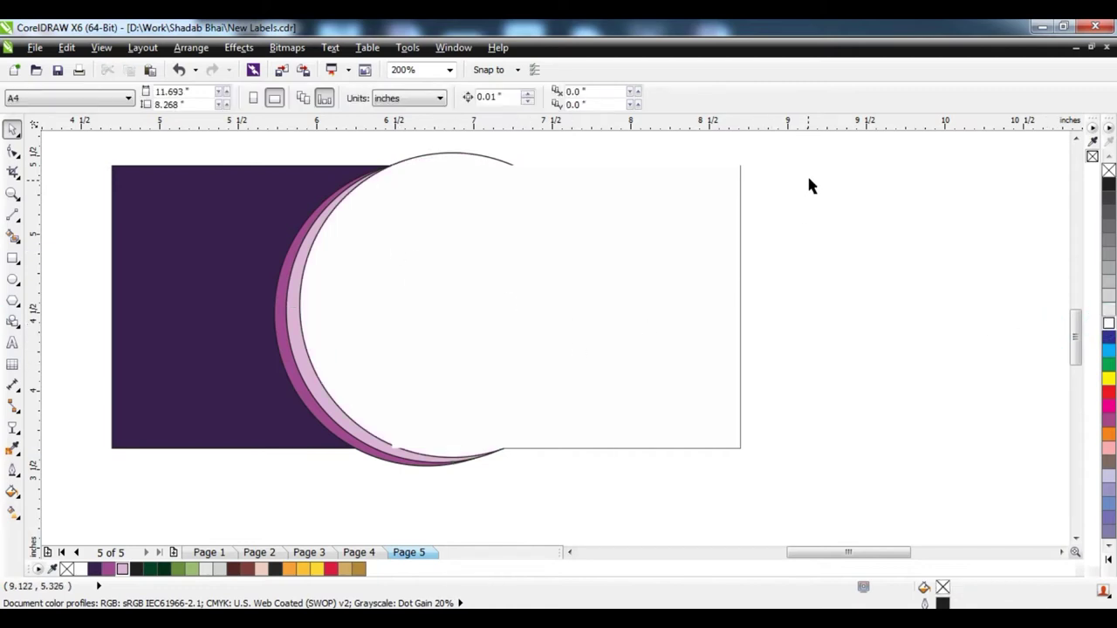
- PowerClip the three circles and the white rectangle inside the dark purple rectangle
drag(822, 143, 242, 511)
key(alt+c)
key(w)
key(p)
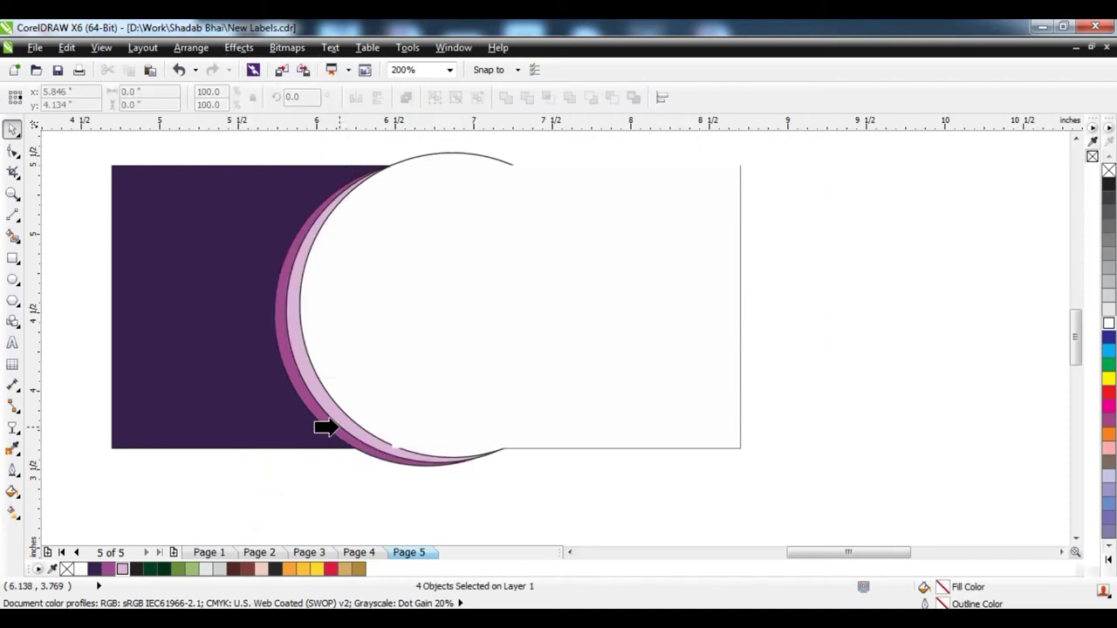
click(212, 381)
- Edit the PowerClip contents and narrow the white rectangle from its left side to about 2.129 inches wide
click(491, 392)
ctrl+click(491, 391)
click(469, 392)
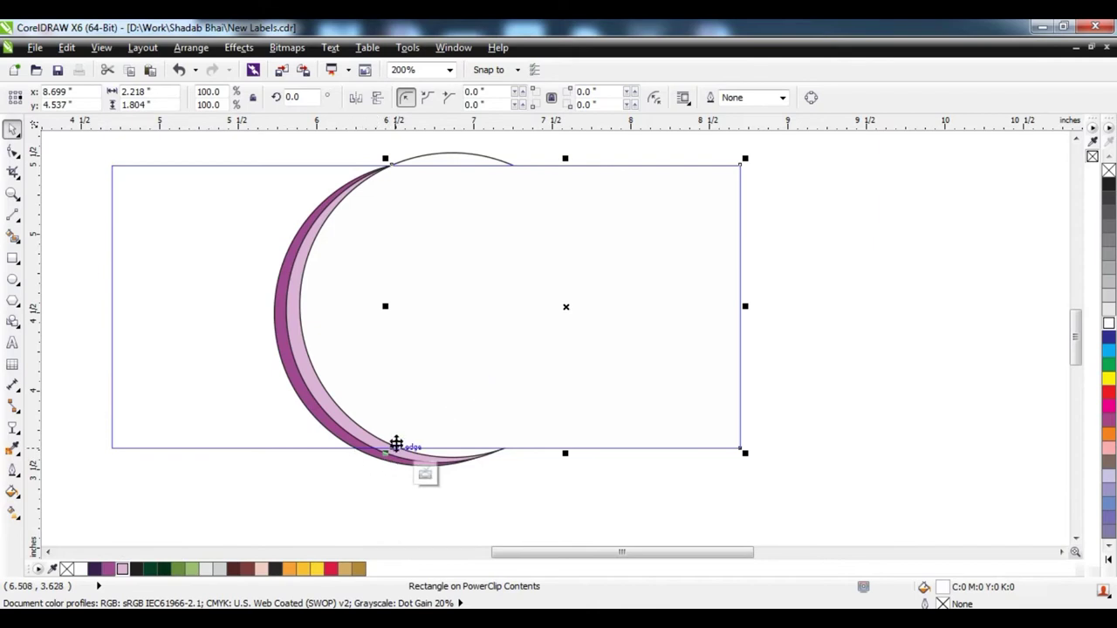
drag(385, 306, 399, 307)
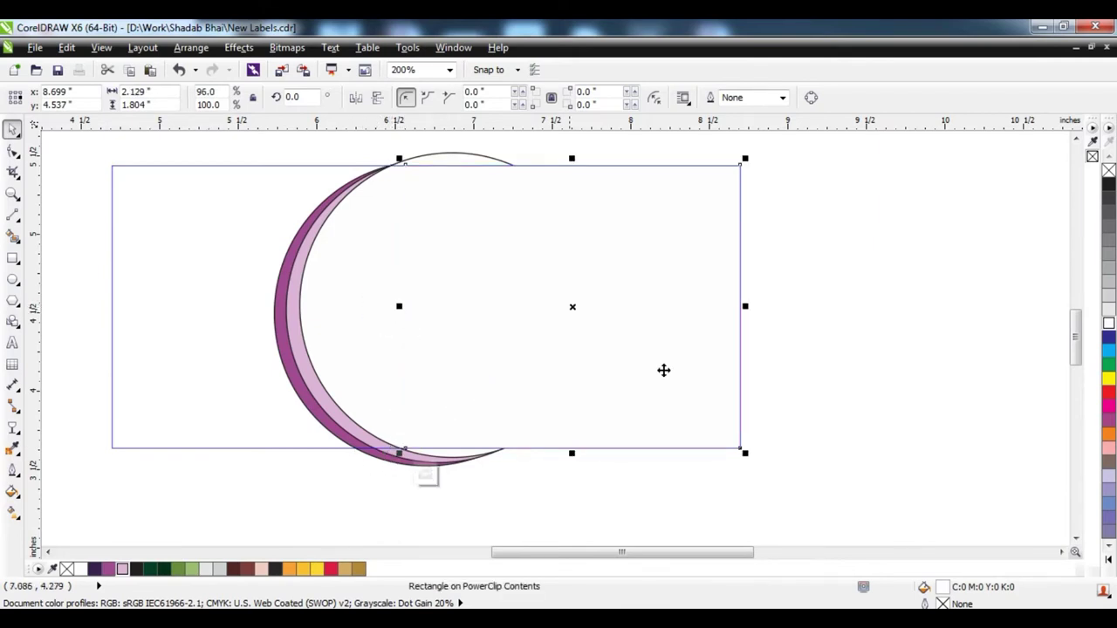
click(821, 334)
- Remove the outlines from the three circles inside the PowerClip and finish editing its contents
click(398, 257)
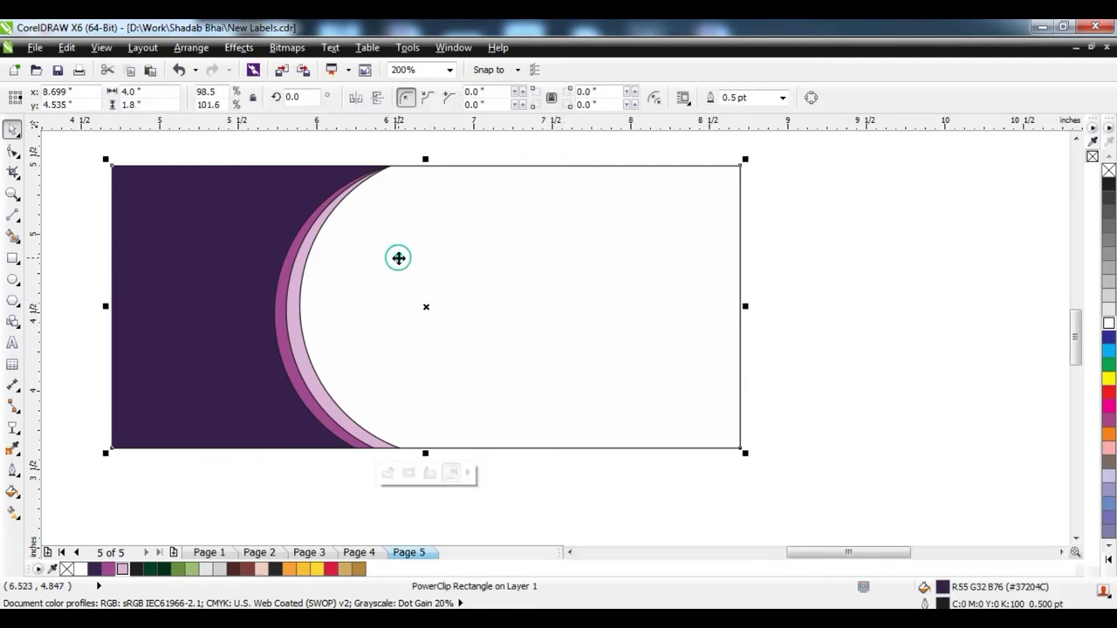
ctrl+click(397, 257)
drag(248, 140, 621, 488)
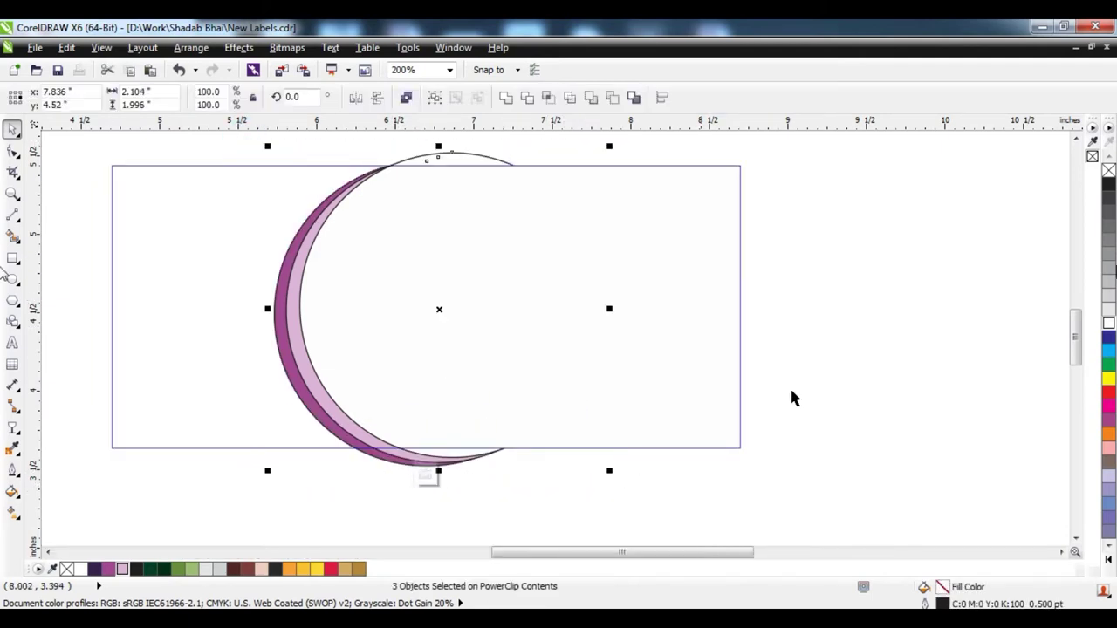
right_click(1107, 172)
click(873, 282)
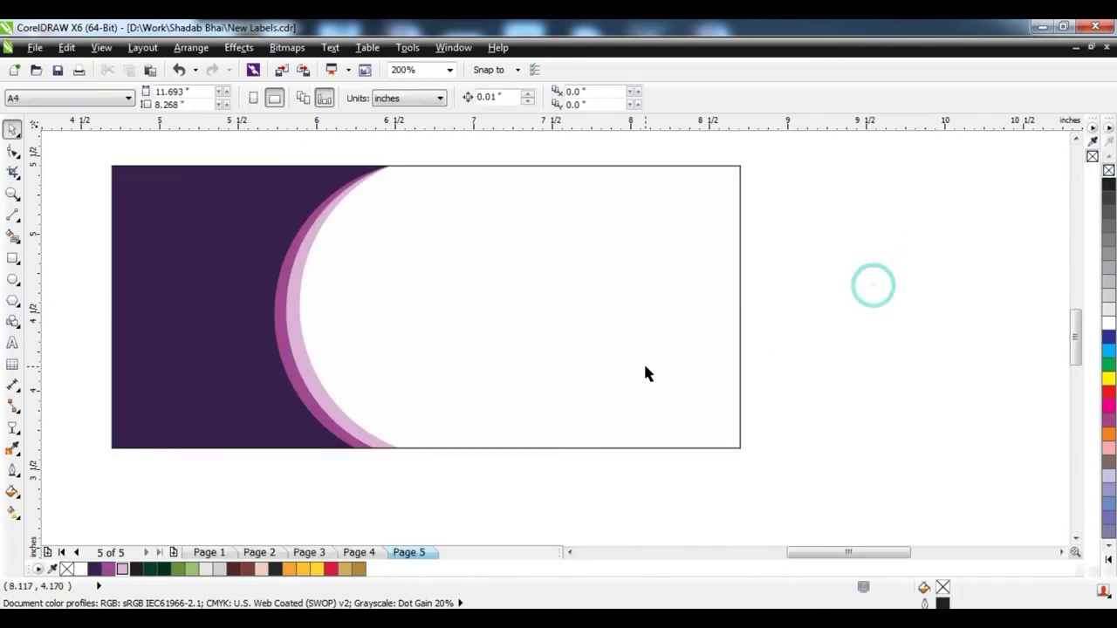
- Draw a circle inside the white curved area, position it near the curve and scale it to about 1.438 inches across
click(12, 279)
drag(377, 212, 580, 416)
key(space)
drag(481, 321, 438, 311)
drag(546, 414, 557, 424)
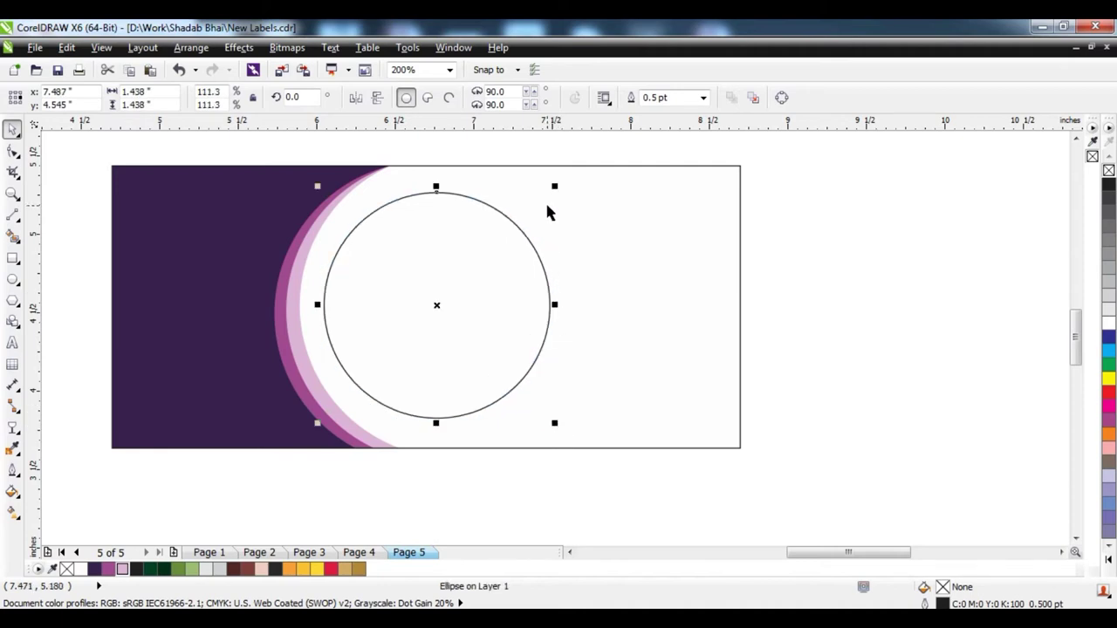
- Add two smaller concentric copies inside the new circle, the first about 1.281 inches across and the second slightly smaller
drag(555, 188, 565, 206)
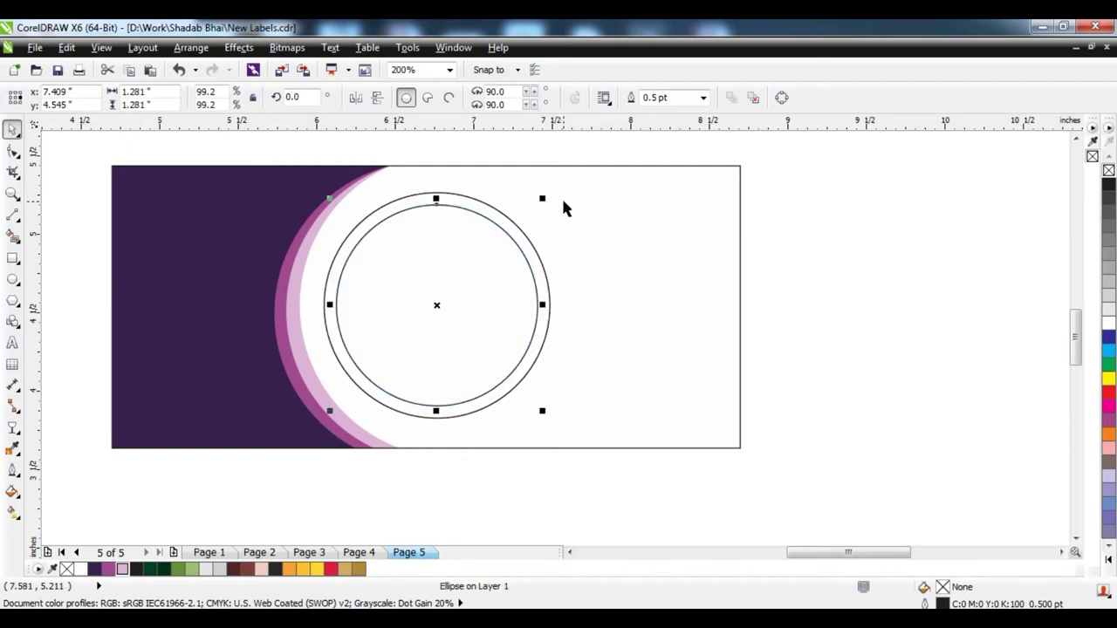
scroll(522, 189, up, 1)
drag(557, 212, 560, 226)
scroll(410, 252, down, 1)
click(768, 292)
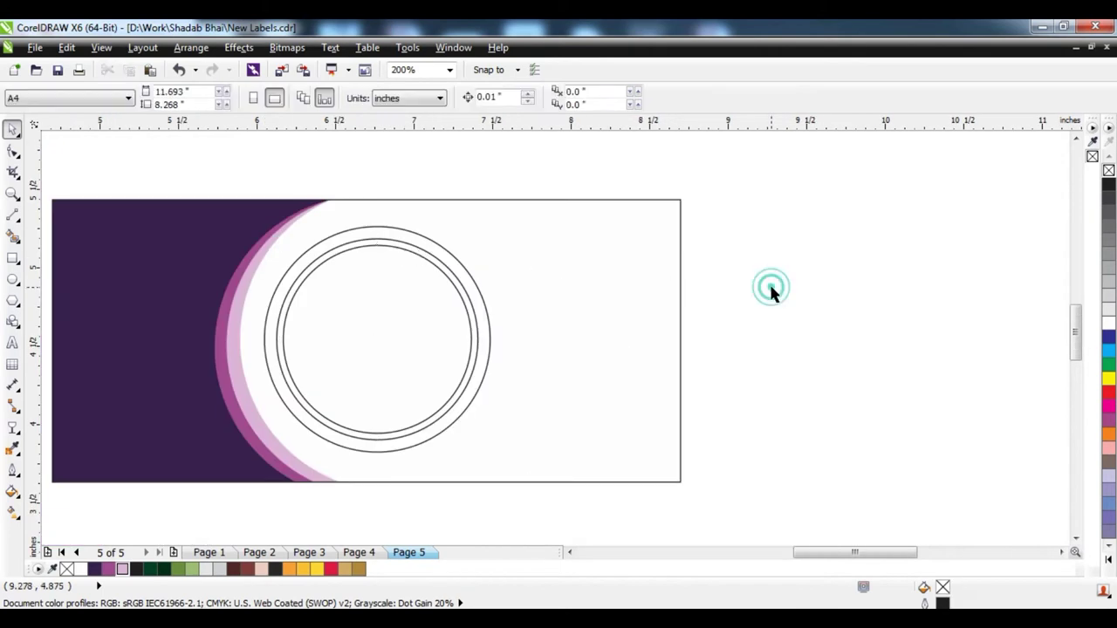
- Fill the outermost concentric circle with the magenta-purple #A04990 sampled from the curved band
click(495, 376)
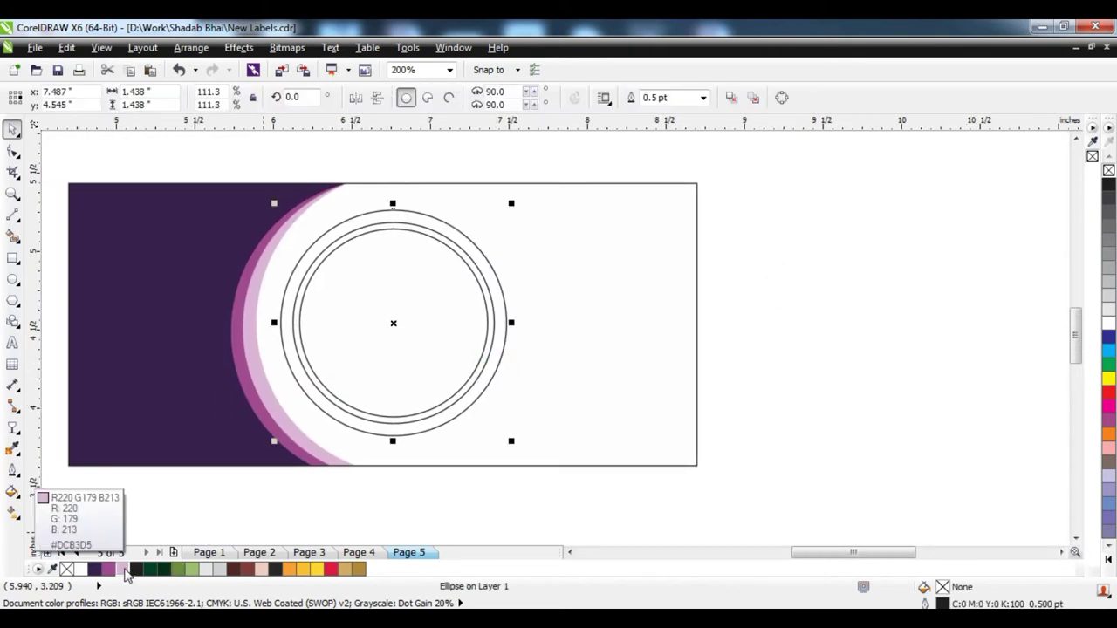
click(13, 448)
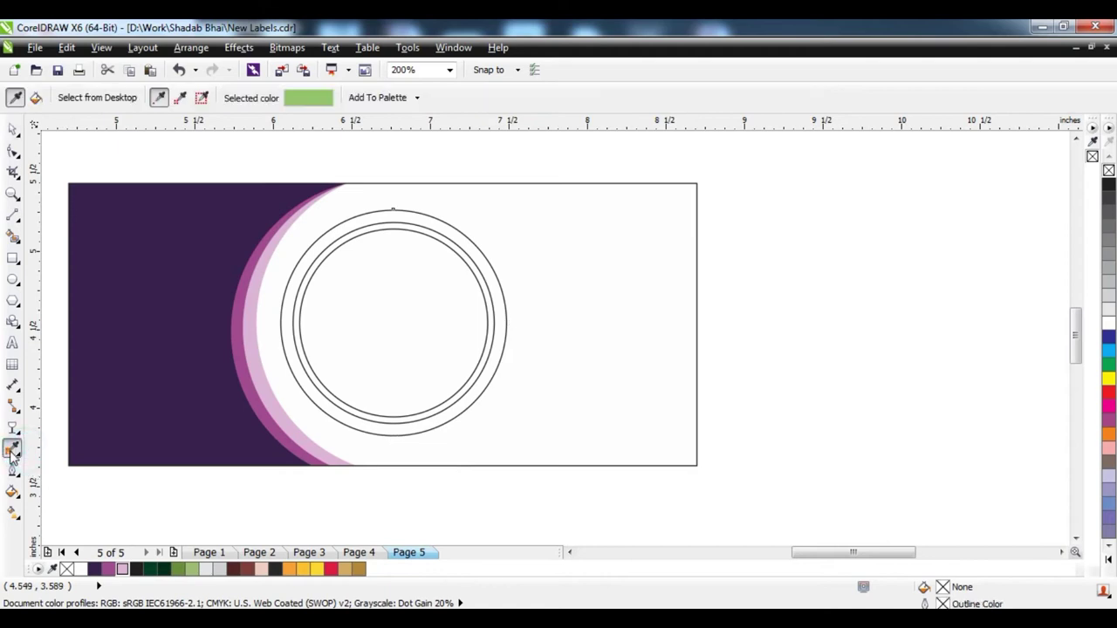
click(260, 392)
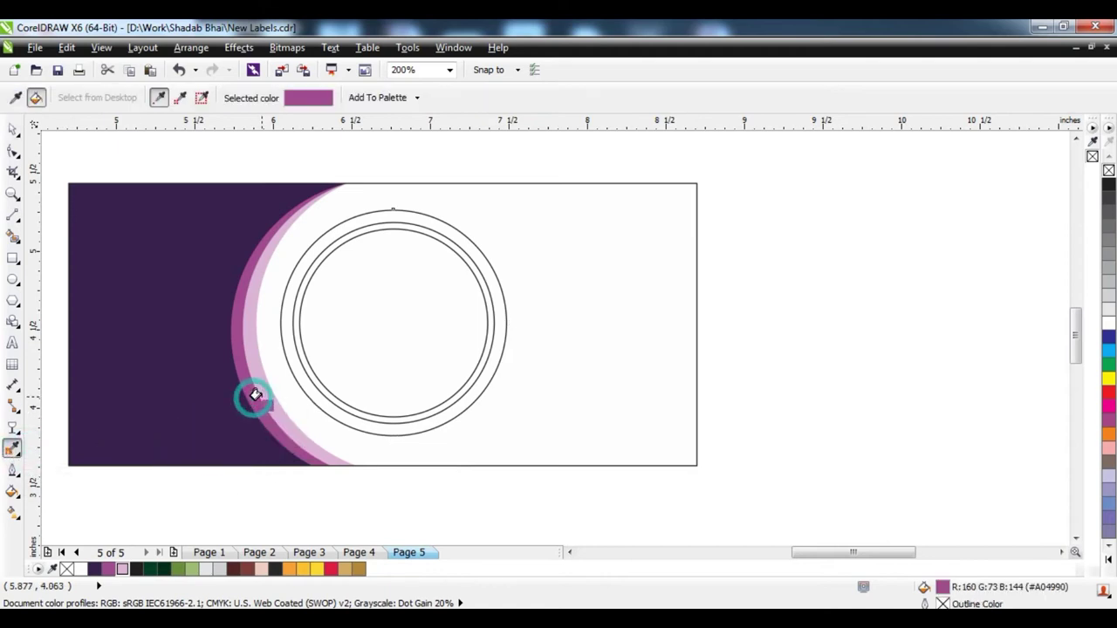
click(494, 330)
key(space)
- Fill the innermost circle with the light pink #DCB3D5 sampled from the inner curved band
click(12, 448)
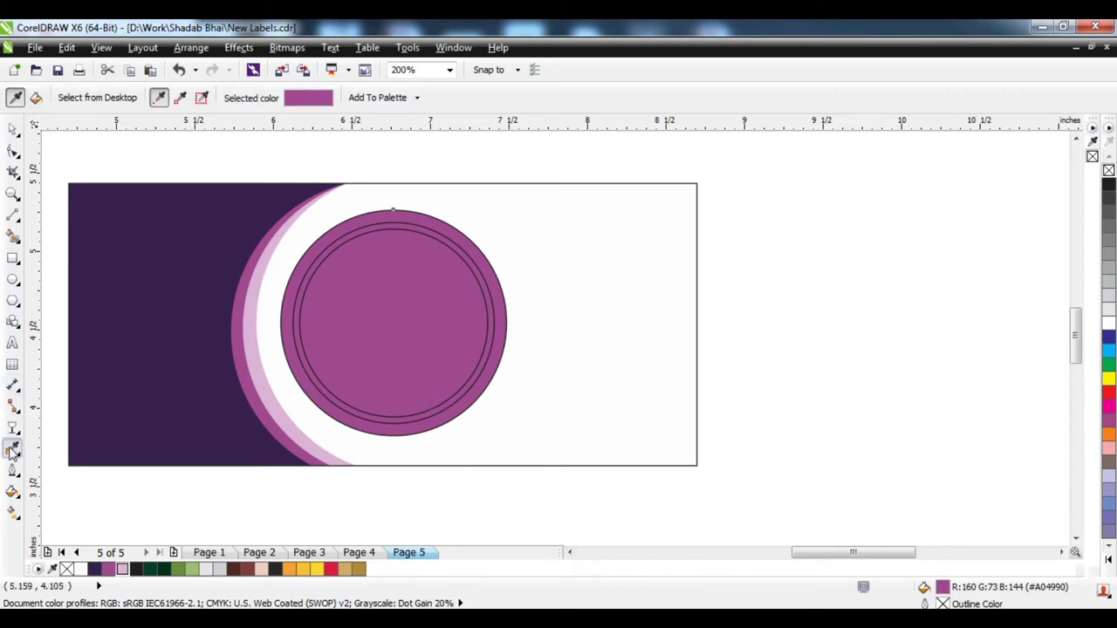
click(284, 424)
click(375, 379)
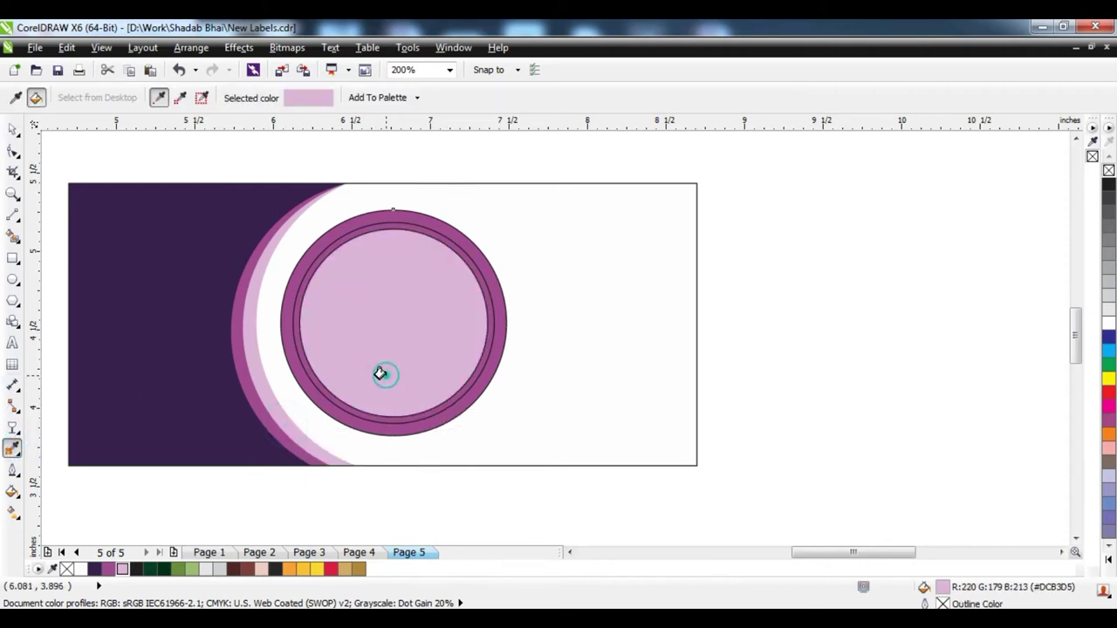
key(space)
- Fill the middle circle with white and remove the outlines from all three concentric circles
click(463, 393)
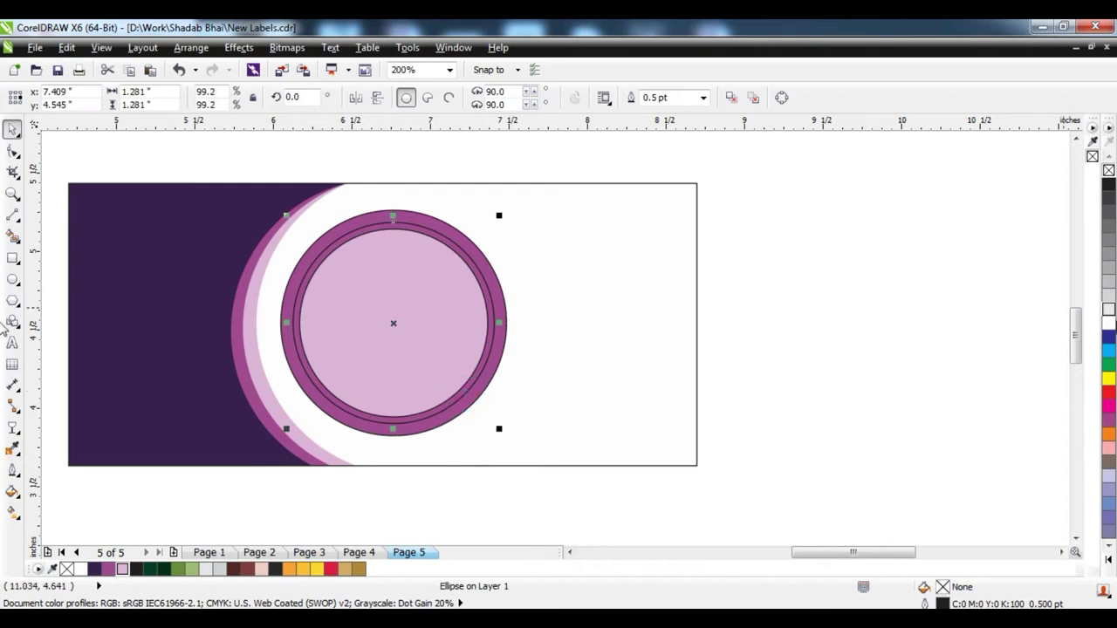
click(1108, 323)
click(969, 327)
drag(586, 165, 198, 482)
- Move the certification logos, QR code, storage notes, batch data and manufacturer details from the black artwork onto the label's white area
drag(740, 212, 561, 448)
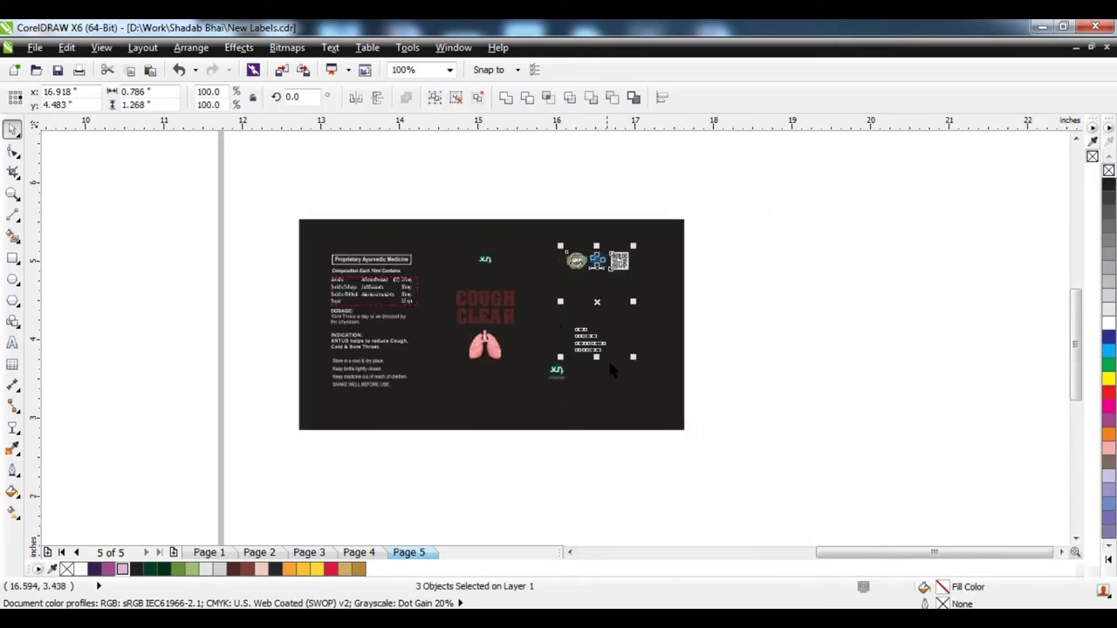
click(707, 279)
drag(707, 186, 521, 455)
scroll(706, 324, down, 1)
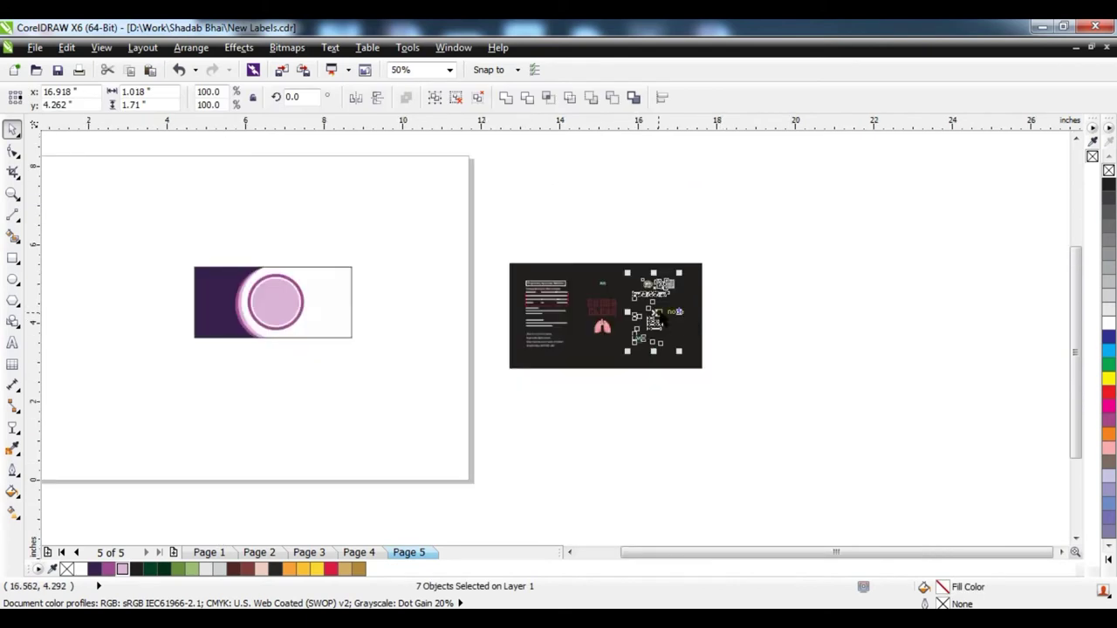
drag(655, 313, 332, 301)
- Nudge the moved logos and product details to X 8.673, Y 4.539 inches beside the label's right edge
scroll(332, 298, up, 2)
key(Right)
key(Right)
key(Right)
key(Right)
key(Right)
key(Right)
key(Up)
key(Up)
key(Up)
key(Up)
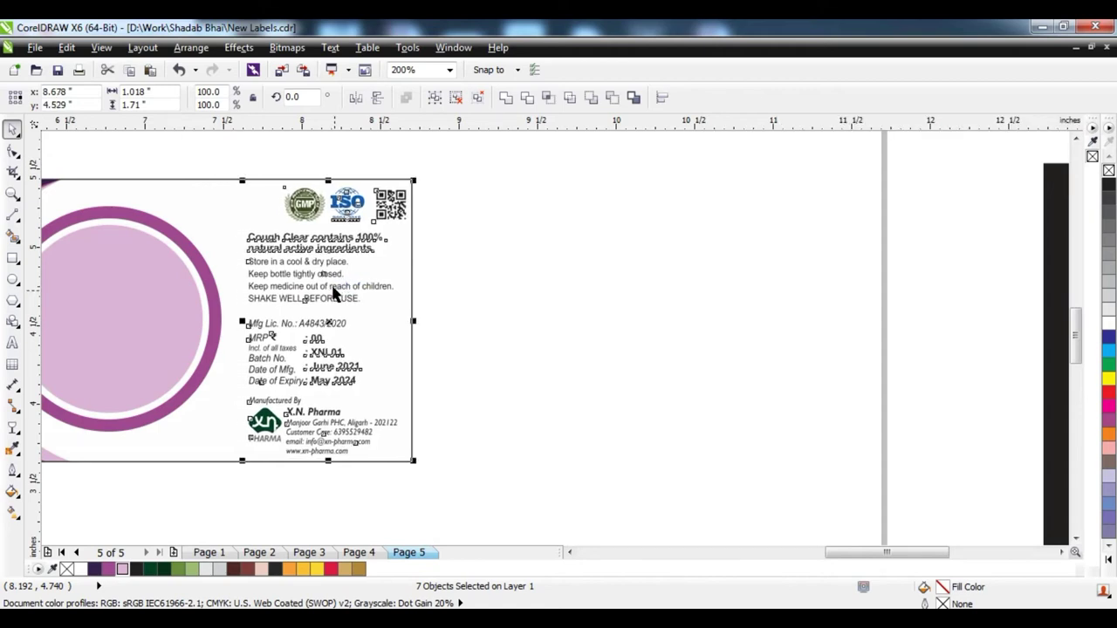
key(Left)
key(Up)
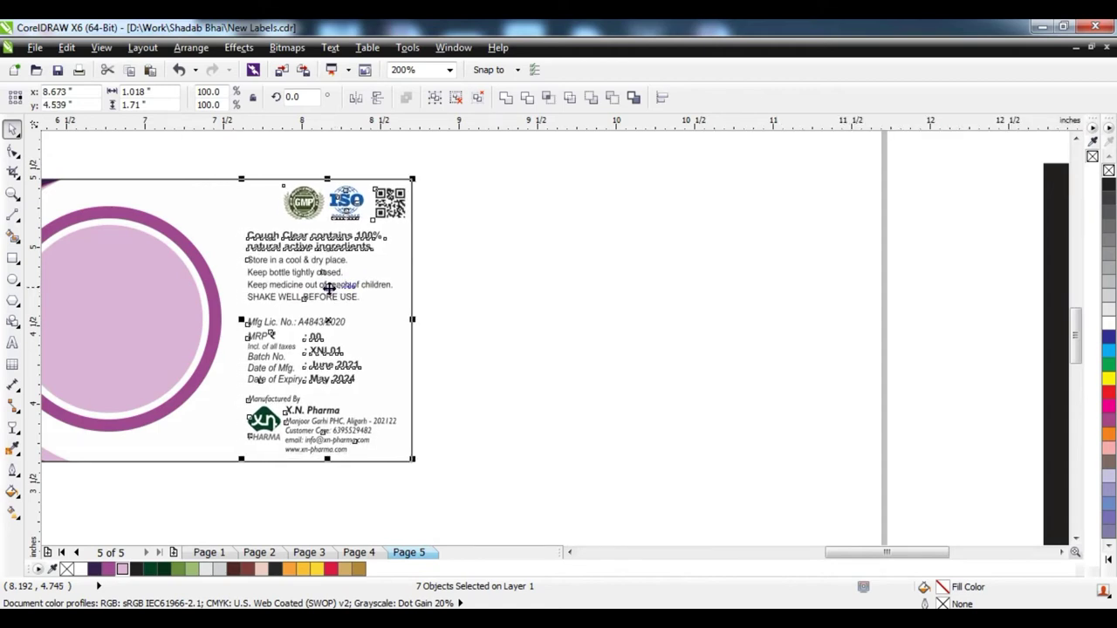
- Move the composition, dosage, indication and storage texts from the black artwork onto the purple area, centred at X 5.856, Y 4.536 inches
scroll(432, 285, down, 1)
click(457, 289)
drag(650, 213, 808, 447)
drag(756, 328, 93, 316)
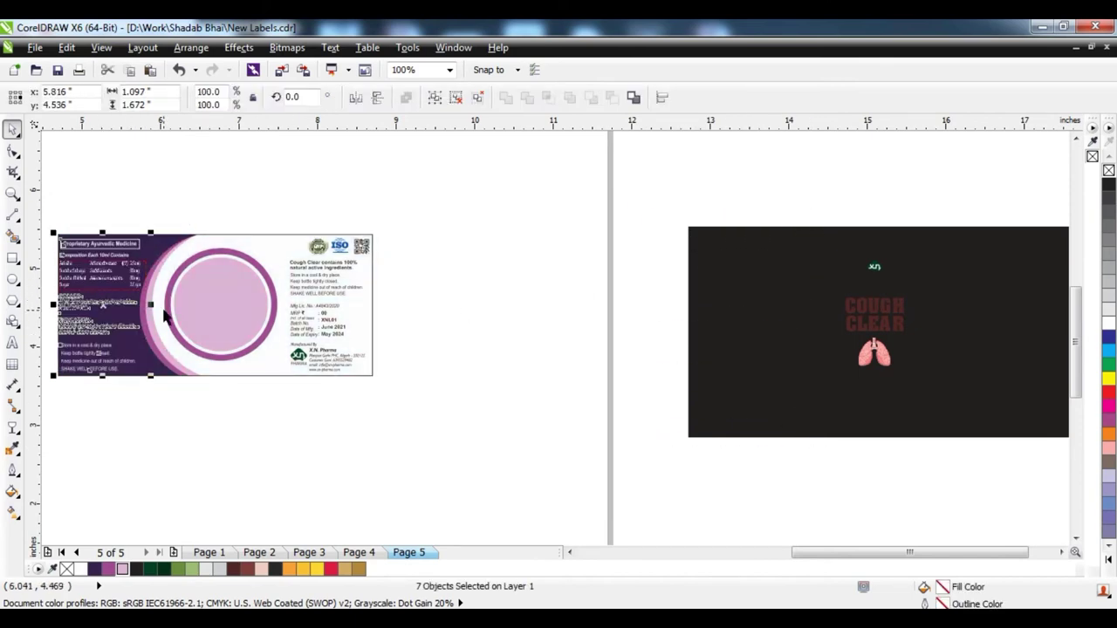
scroll(166, 318, left, 2)
scroll(127, 258, up, 1)
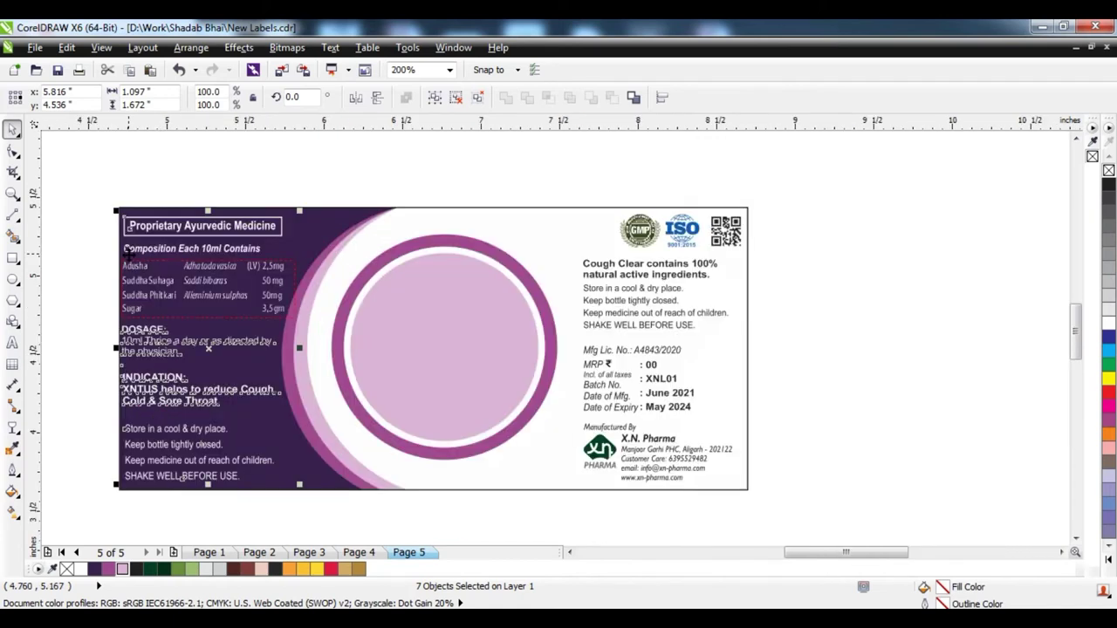
key(Right)
key(Right)
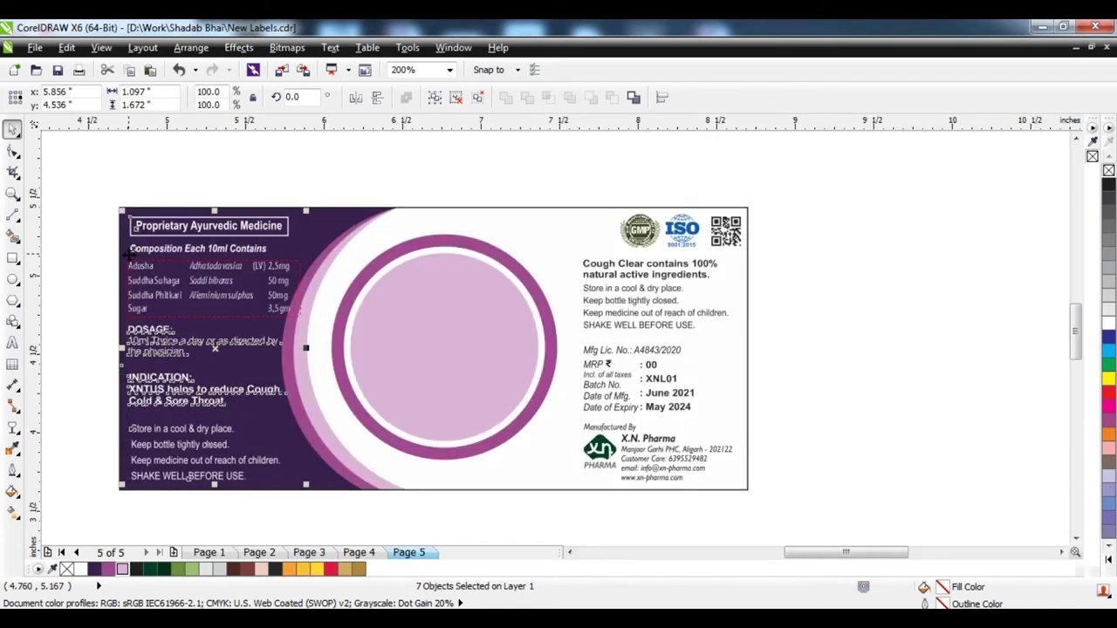
click(99, 297)
- Narrow the composition table and the texts below it slightly from the right so they fit the purple area
click(233, 283)
scroll(233, 282, up, 1)
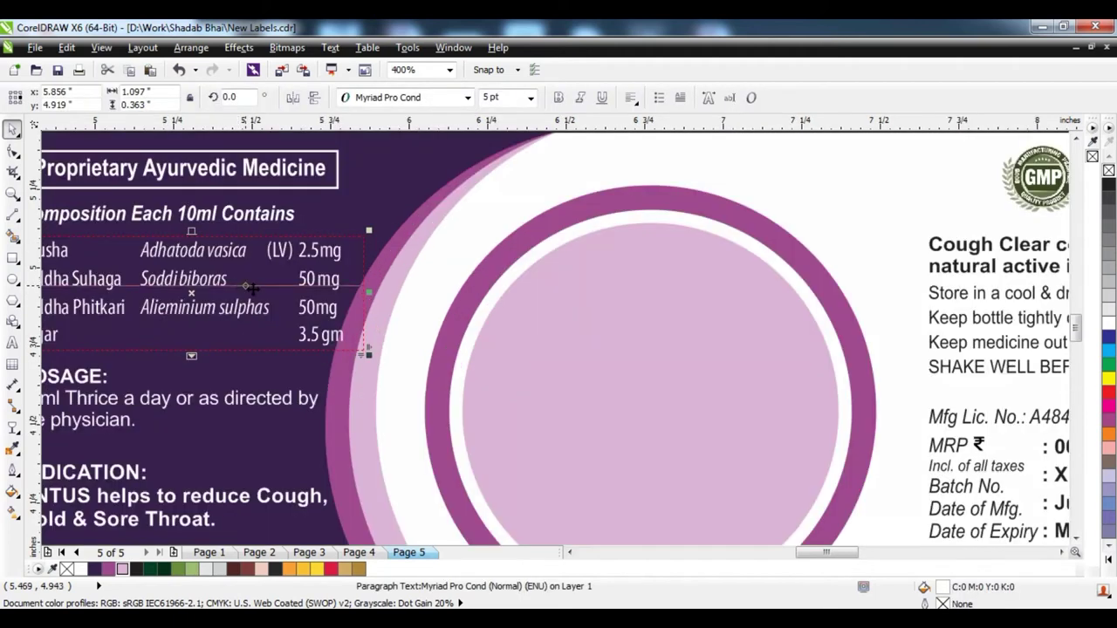
scroll(324, 280, down, 1)
click(330, 271)
drag(339, 278, 327, 278)
drag(139, 312, 335, 491)
drag(332, 393, 321, 393)
click(104, 344)
- Move the logo, COUGH CLEAR title, lung image and 60 ML text from the black artwork onto the label's circle area
scroll(164, 322, down, 1)
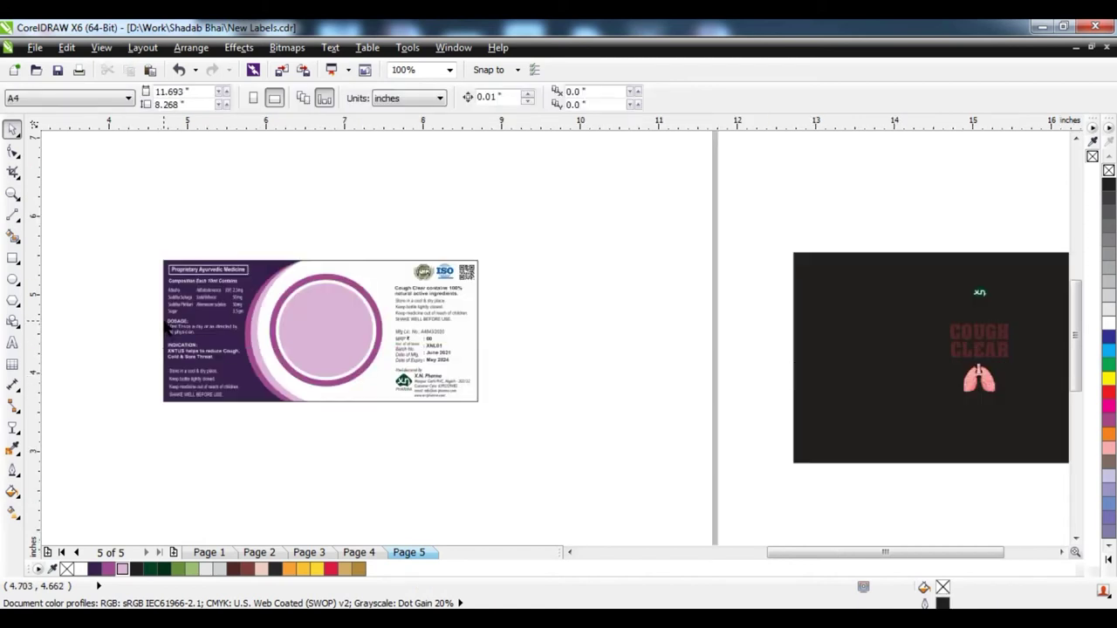
drag(947, 321, 1035, 429)
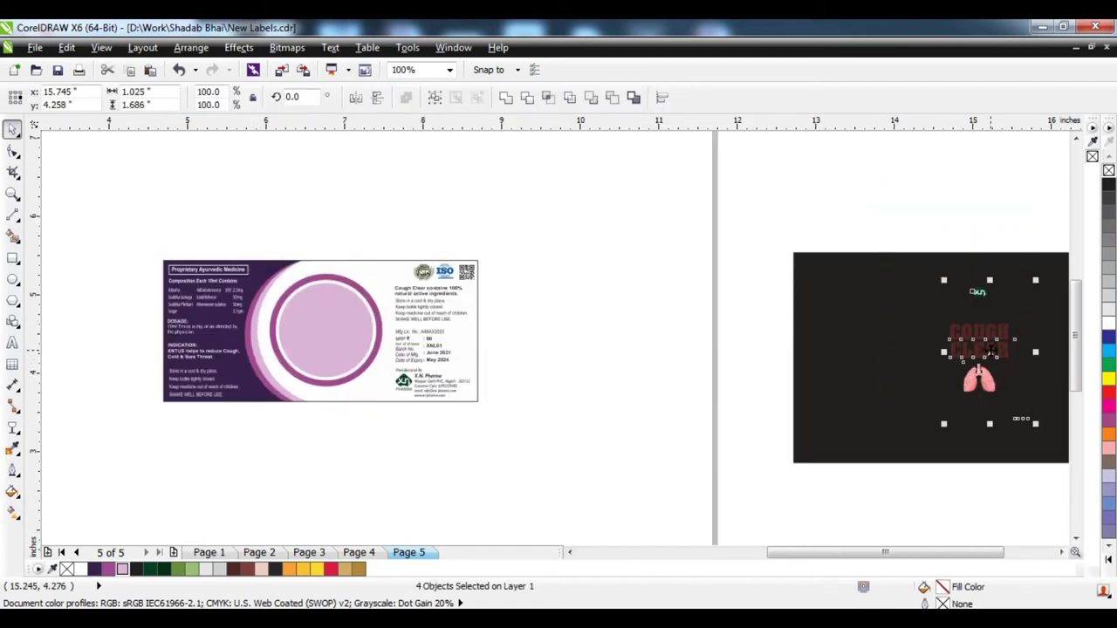
drag(989, 352, 332, 324)
click(403, 439)
scroll(349, 330, up, 1)
- Shift the COUGH CLEAR title right to X 7.142 inches and fill it with the label's dark purple
click(347, 329)
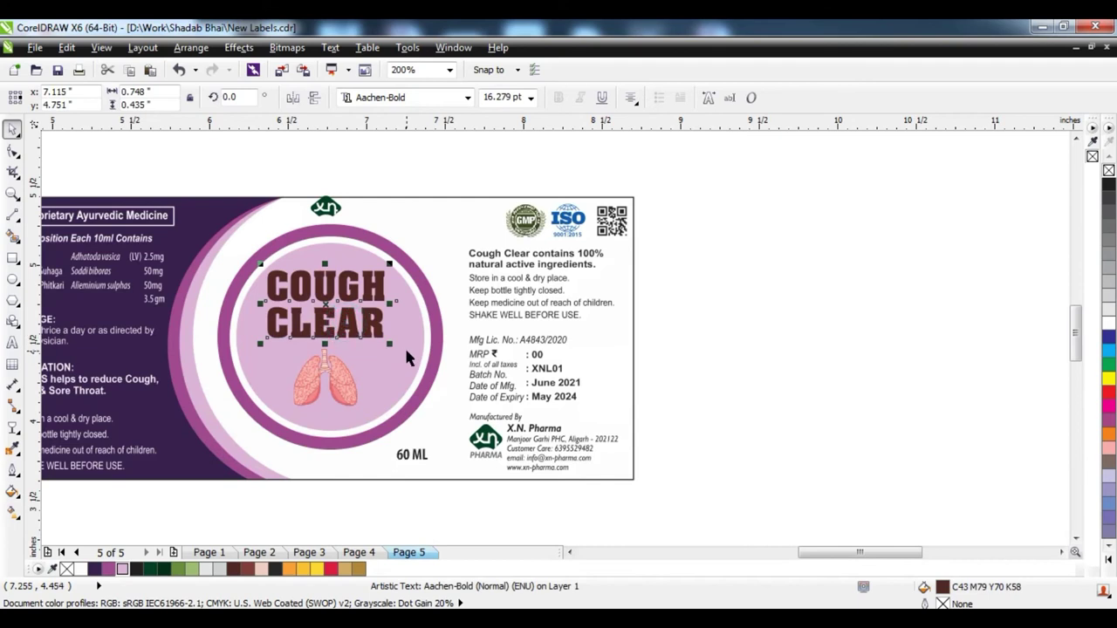
click(668, 357)
click(322, 319)
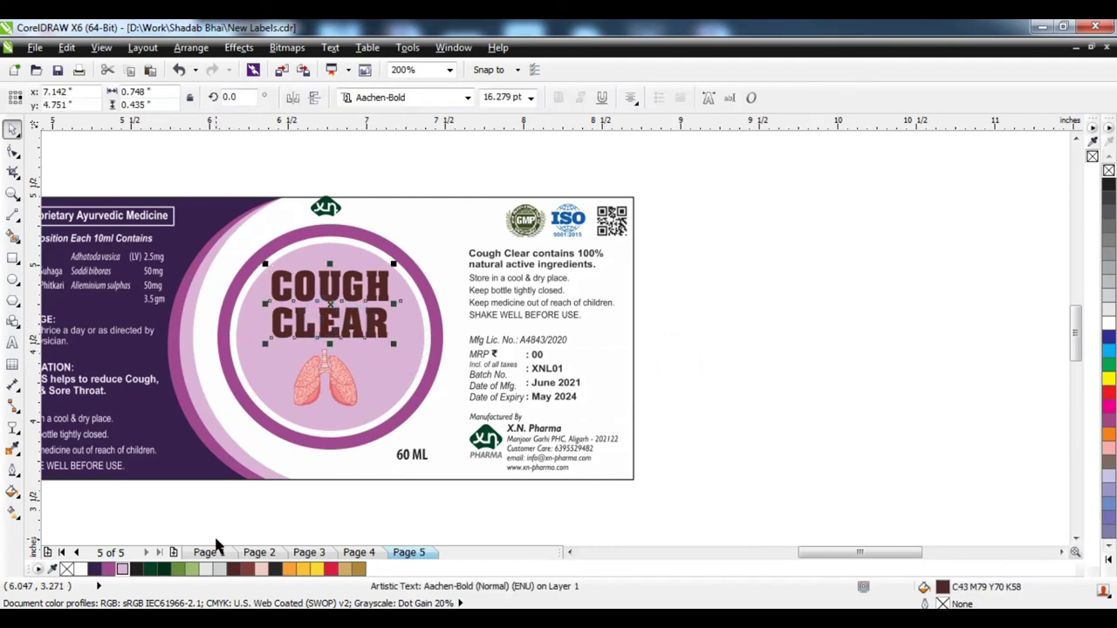
click(94, 569)
click(710, 306)
- Enlarge the lung image slightly, centre it under the title, and move the 60 ML text a little to the right
scroll(710, 375, down, 1)
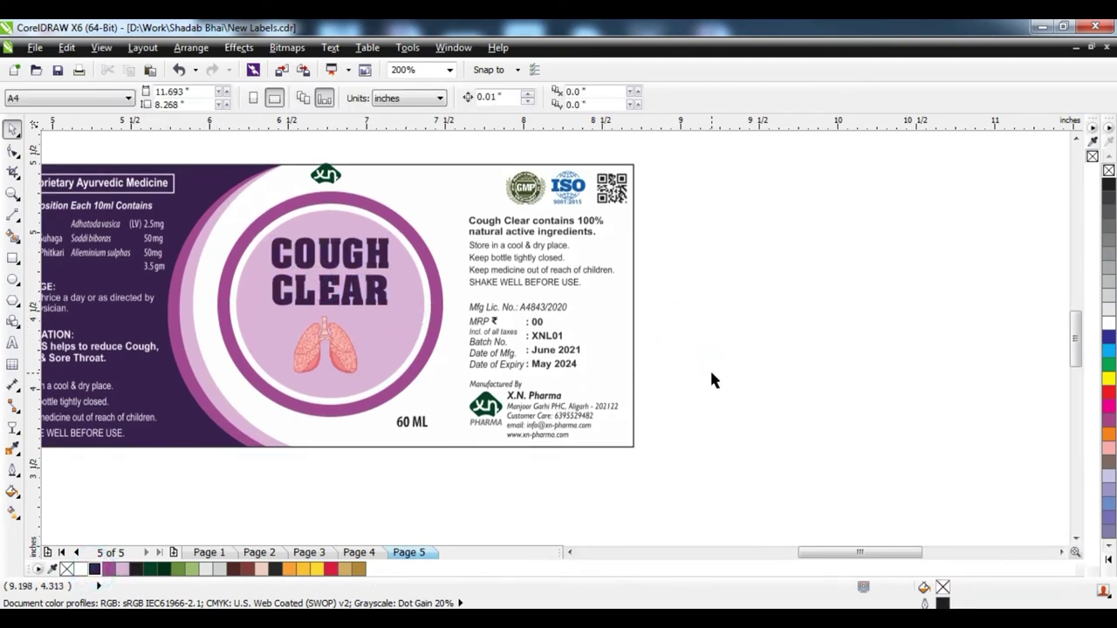
click(368, 366)
mouse_move(361, 375)
mouse_down()
mouse_move(384, 381)
mouse_move(439, 459)
mouse_up()
click(456, 509)
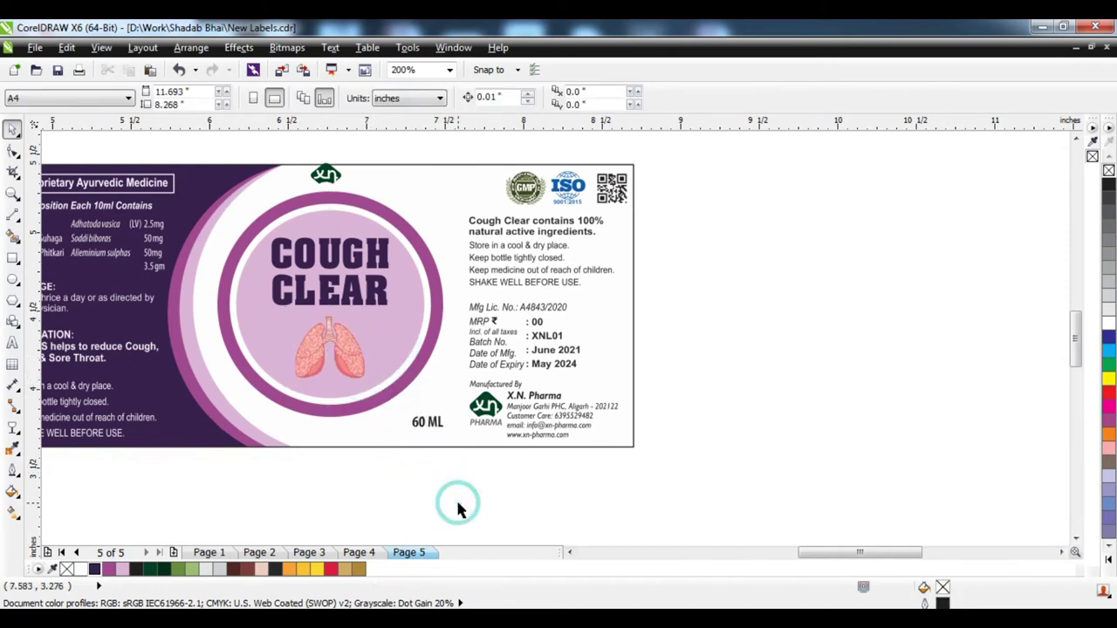
- Nudge the logo down from the label's upper edge and shift the circles, title, lungs and 60 ML text slightly down
scroll(456, 509, up, 2)
drag(291, 189, 365, 260)
key(Down)
key(Down)
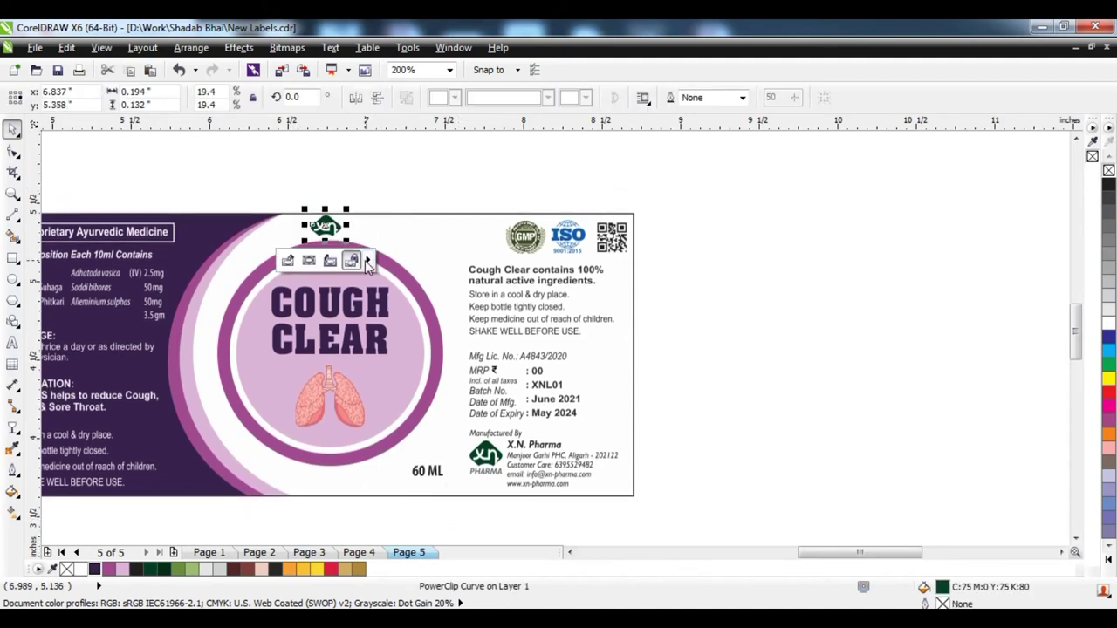
drag(212, 175, 447, 484)
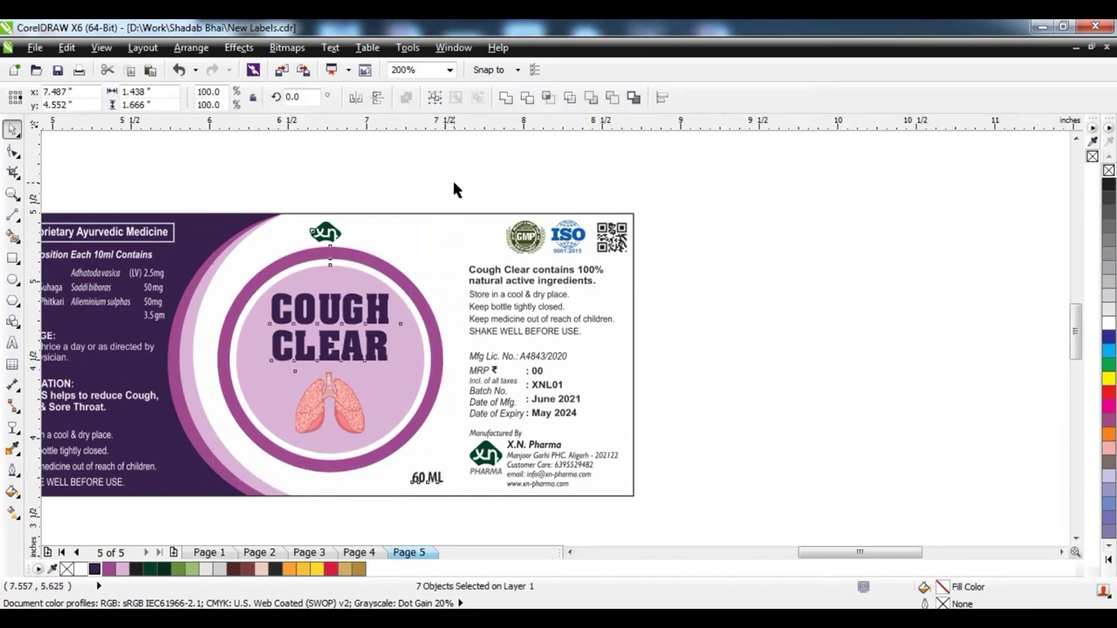
click(454, 189)
scroll(454, 189, left, 2)
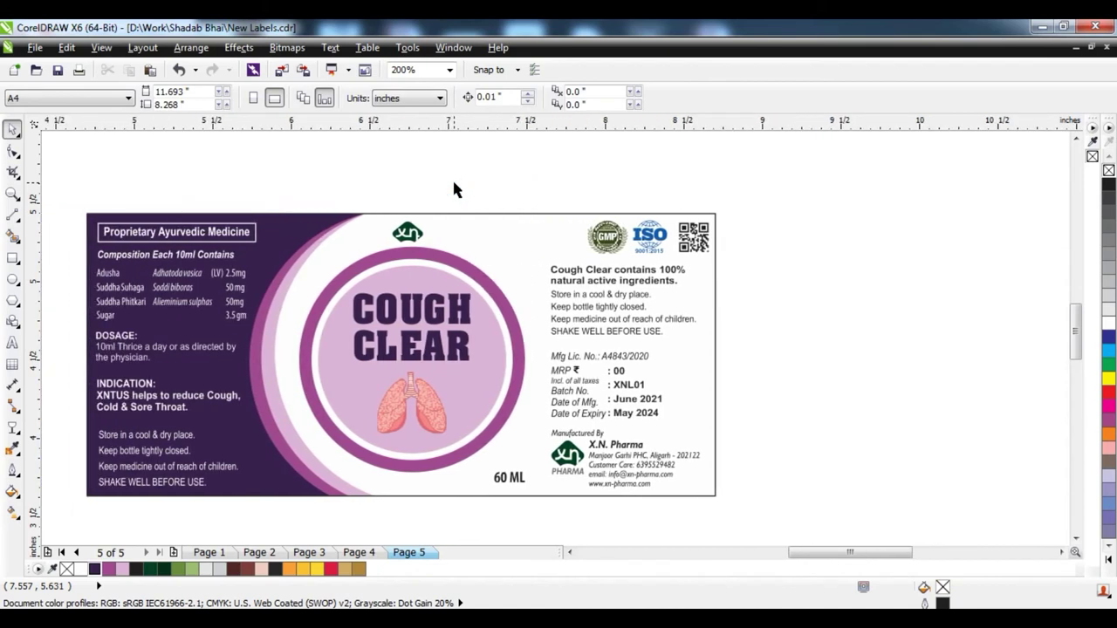
click(12, 193)
drag(63, 200, 738, 514)
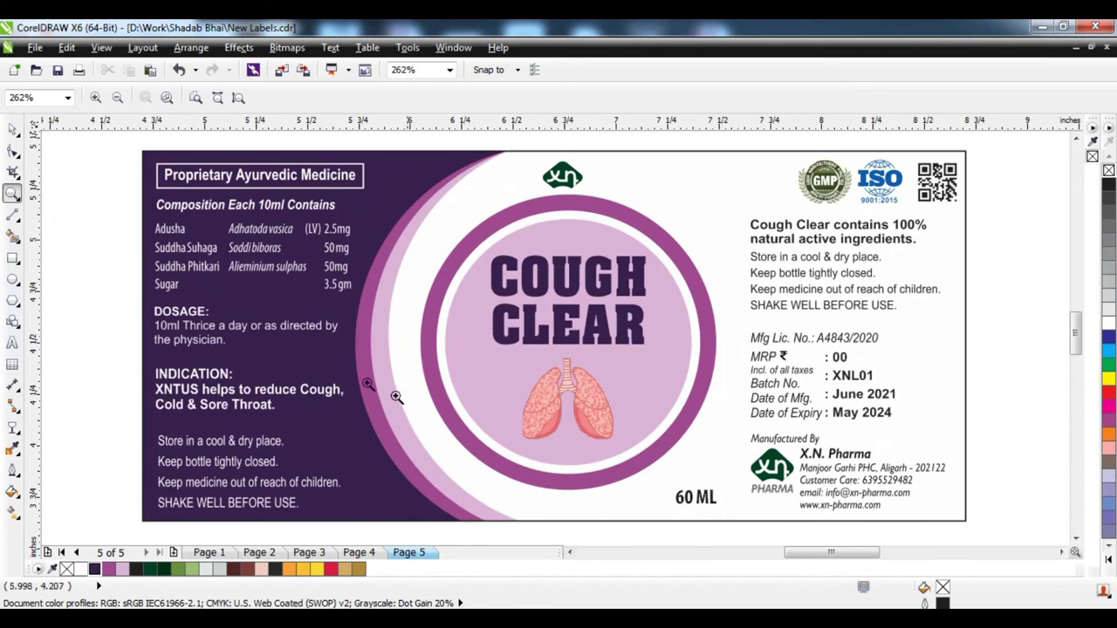
click(13, 131)
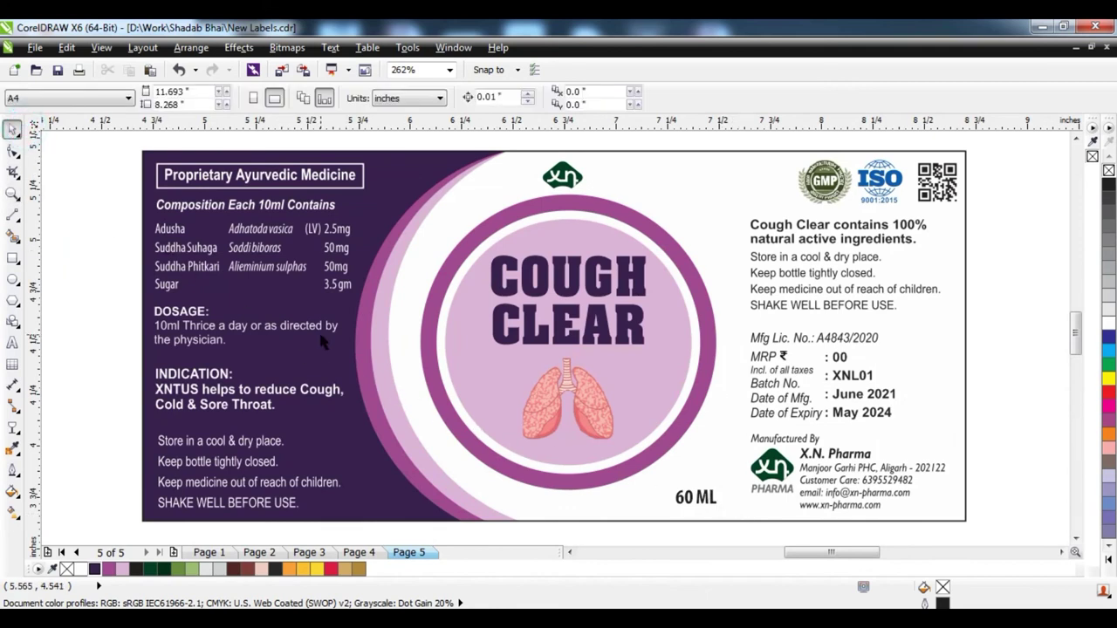
scroll(313, 321, down, 5)
- Create an 11.693 by 8.268 inch page background rectangle and fill it with #F6F6F6 sampled from the bottle image's background
key(F6)
drag(305, 185, 594, 389)
scroll(394, 326, up, 1)
key(space)
click(13, 445)
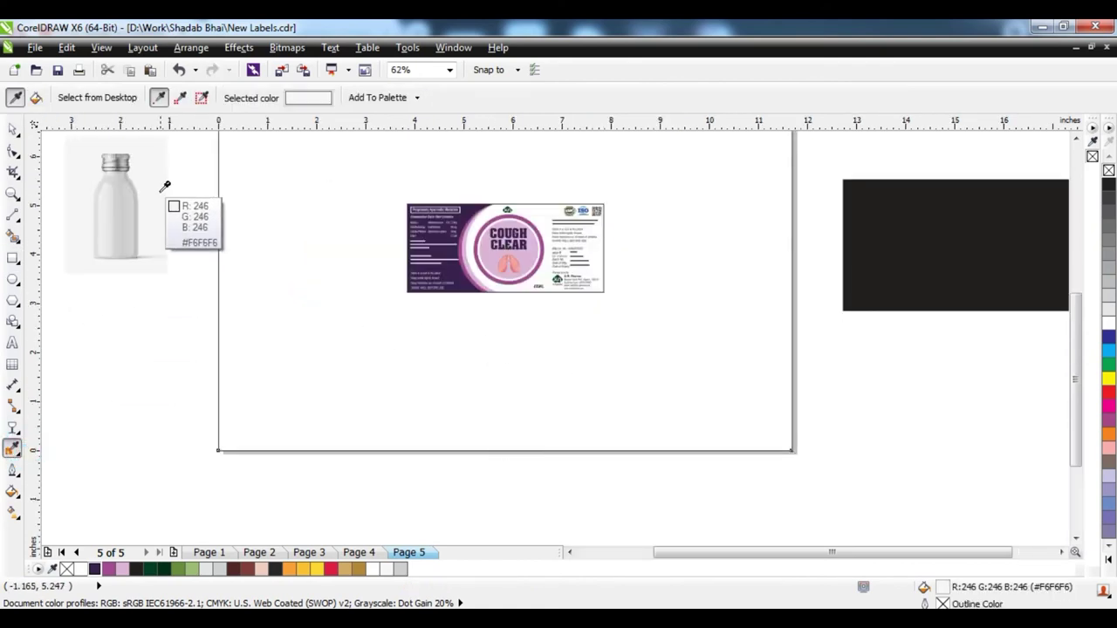
click(152, 192)
click(281, 209)
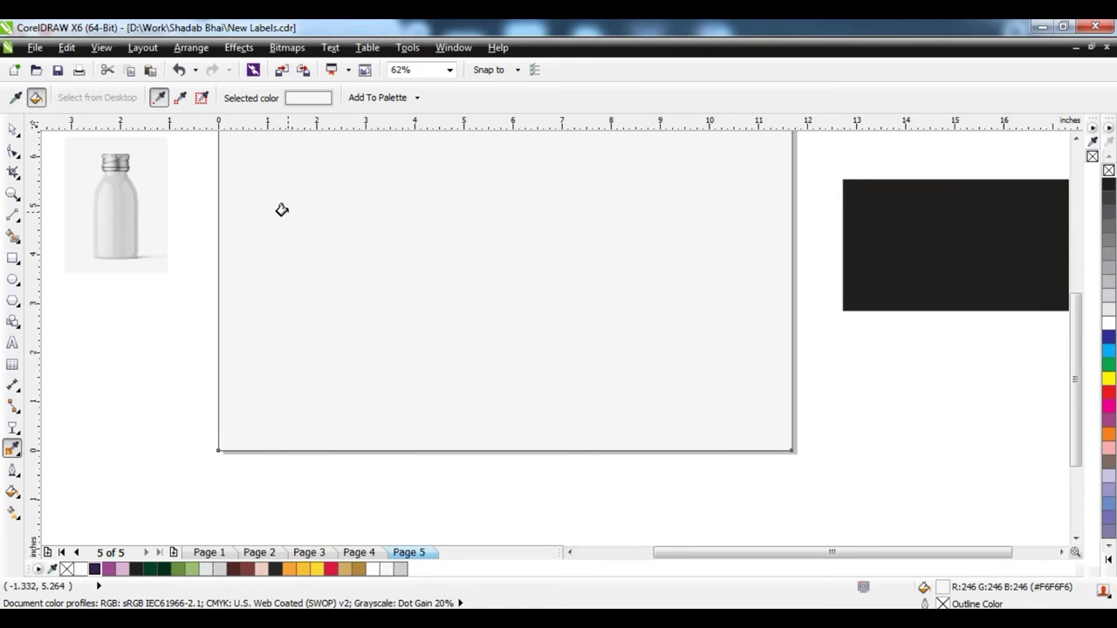
- Remove the background rectangle's outline and send it behind the label
scroll(281, 210, up, 1)
key(space)
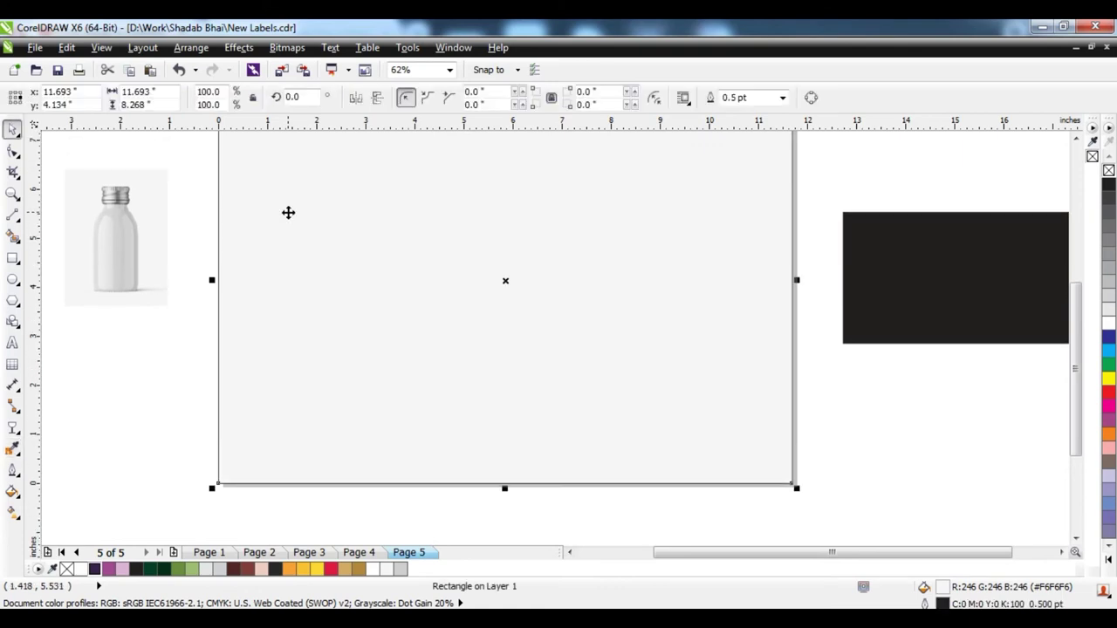
right_click(1106, 172)
key(shift+Page_Down)
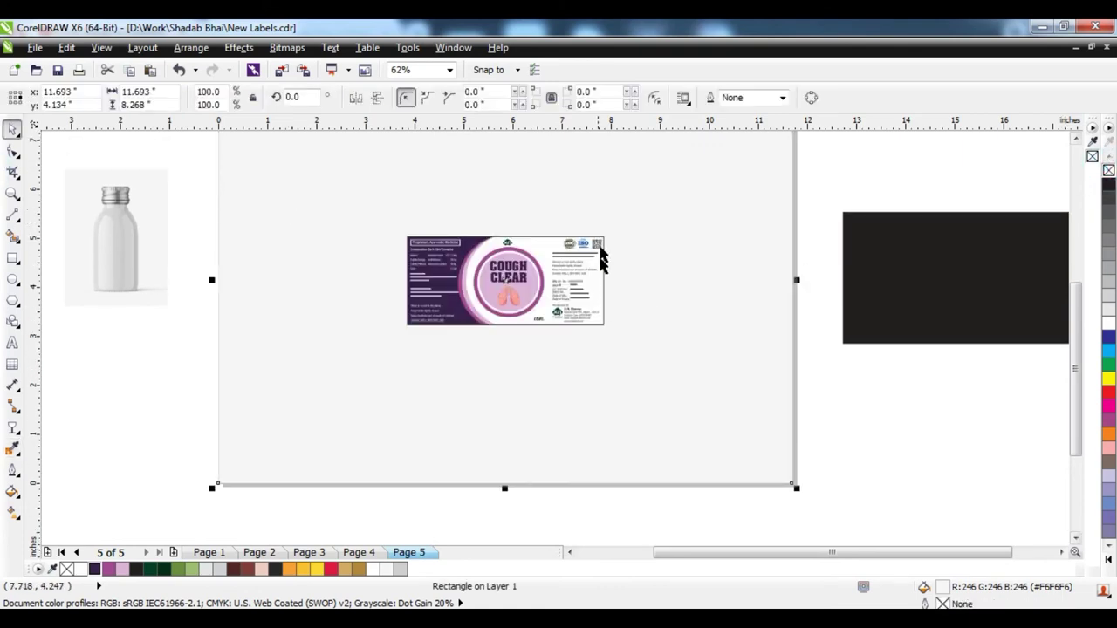
- Remove the outlines from the grouped label
click(532, 243)
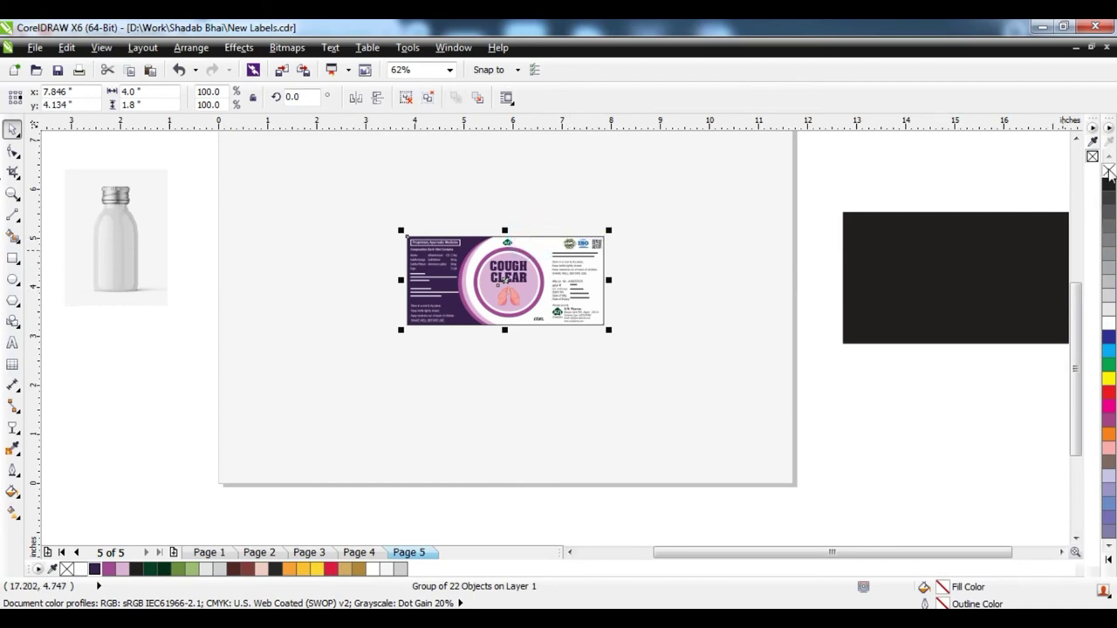
click(251, 227)
drag(200, 206, 634, 349)
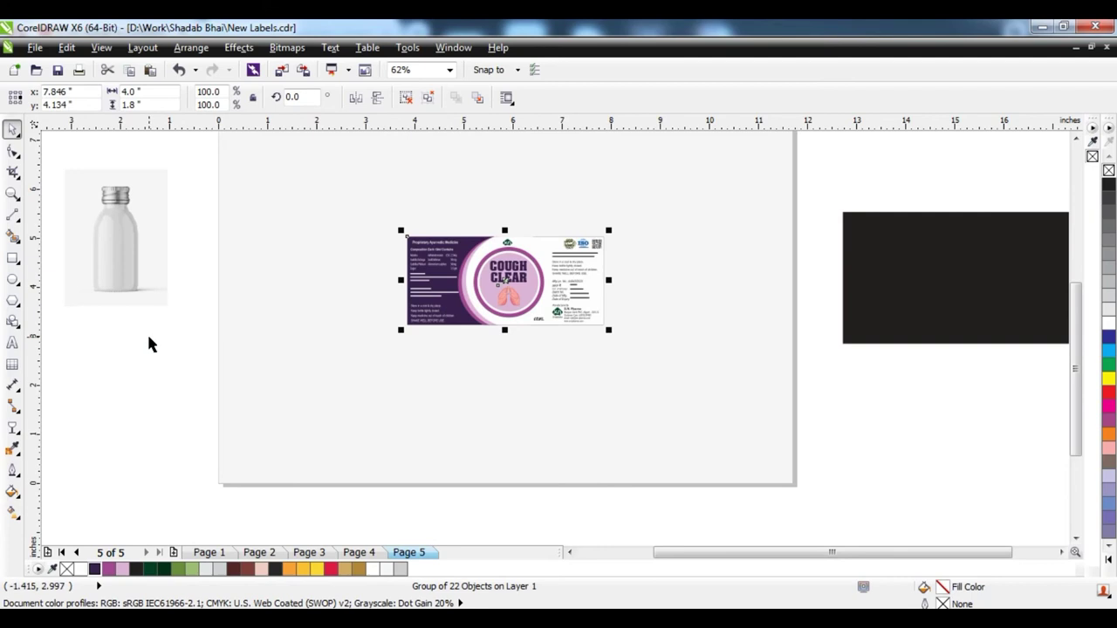
- Place the bottle image behind the label and scale it to about 3.609 by 4.812 inches
click(124, 249)
drag(99, 237, 508, 273)
scroll(515, 273, up, 2)
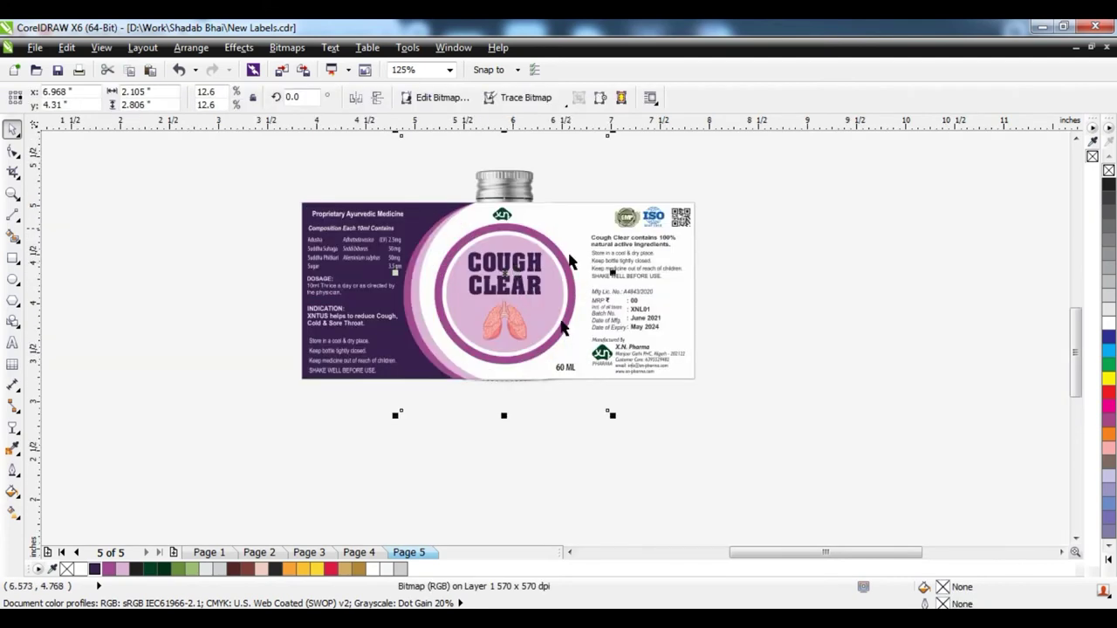
drag(613, 416, 626, 499)
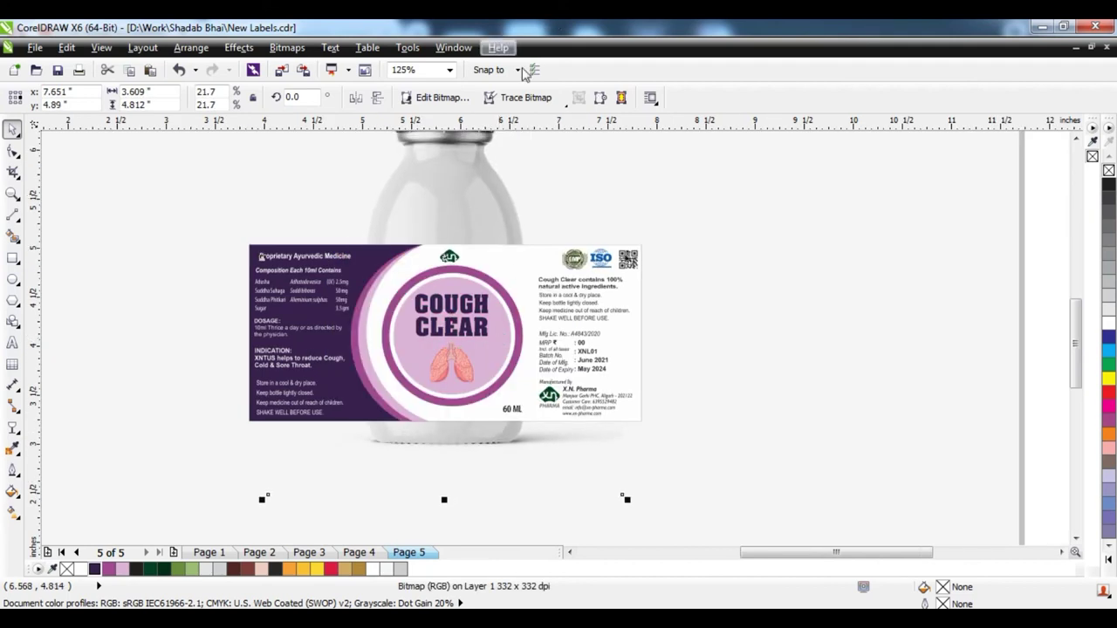
- Draw a rectangle as wide as the bottle, about 1.585 inches, and stretch it to the label's 1.8 inch height
click(12, 258)
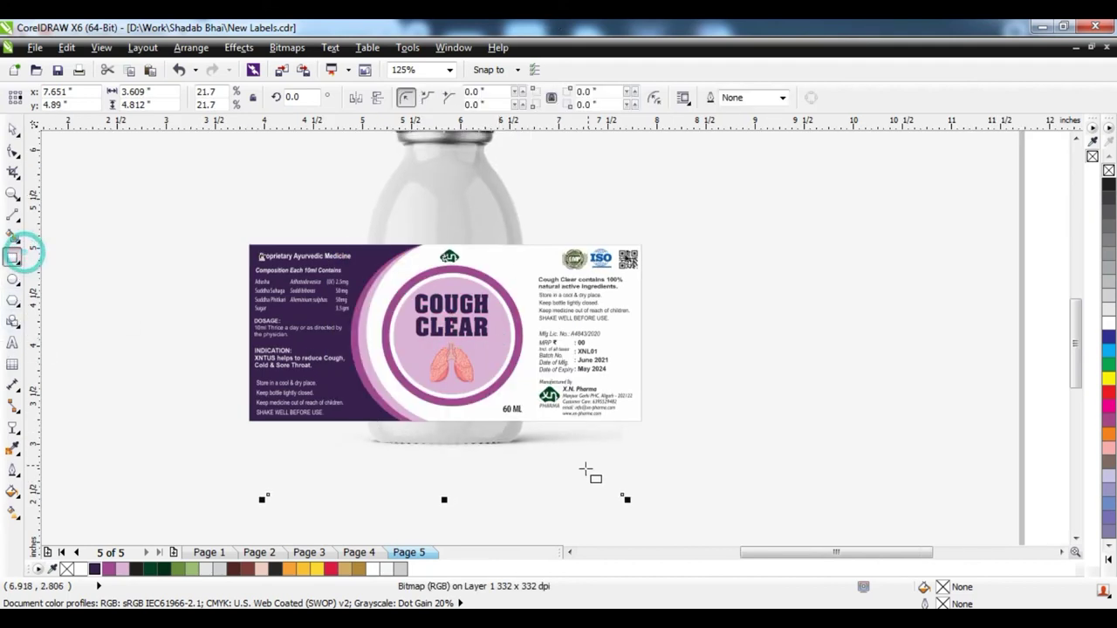
scroll(440, 441, up, 4)
mouse_move(151, 368)
mouse_down()
mouse_move(802, 352)
mouse_move(773, 353)
mouse_up()
scroll(506, 436, down, 4)
key(space)
drag(495, 417, 502, 240)
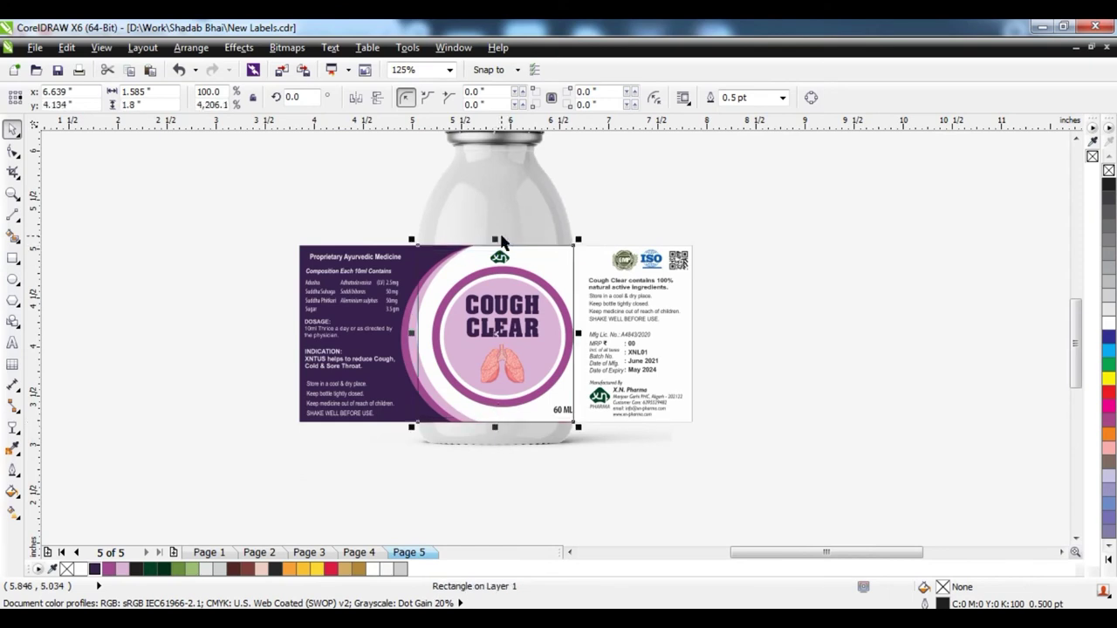
- Fill the rectangle over the bottle with the light gray (#D0D0D0) sampled from the bottle, and remove its outline
scroll(502, 235, up, 1)
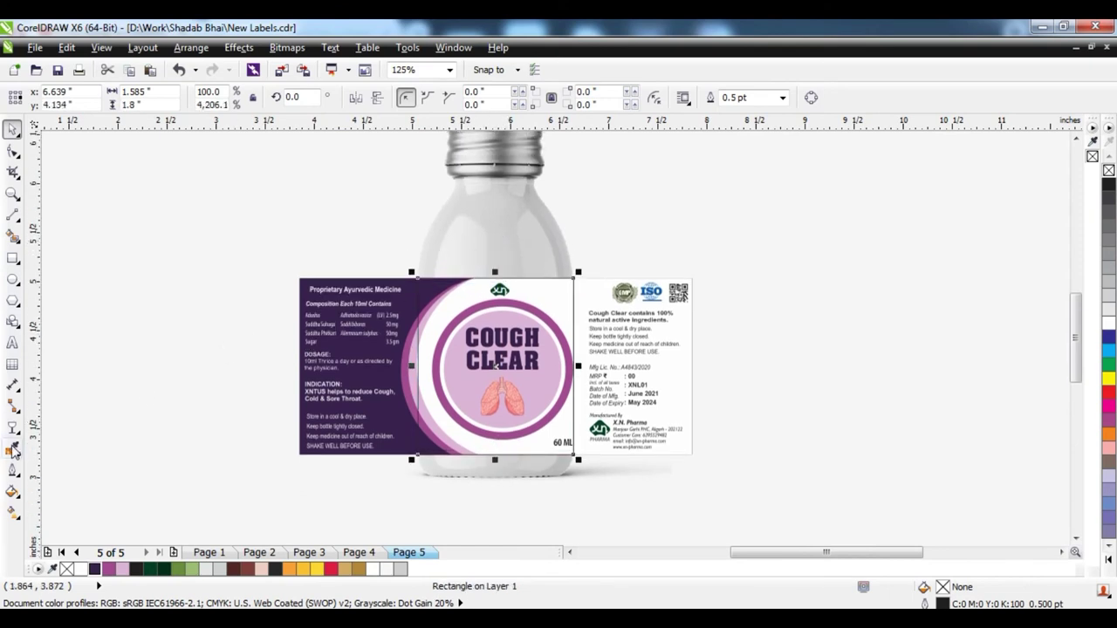
click(13, 450)
click(502, 249)
click(553, 300)
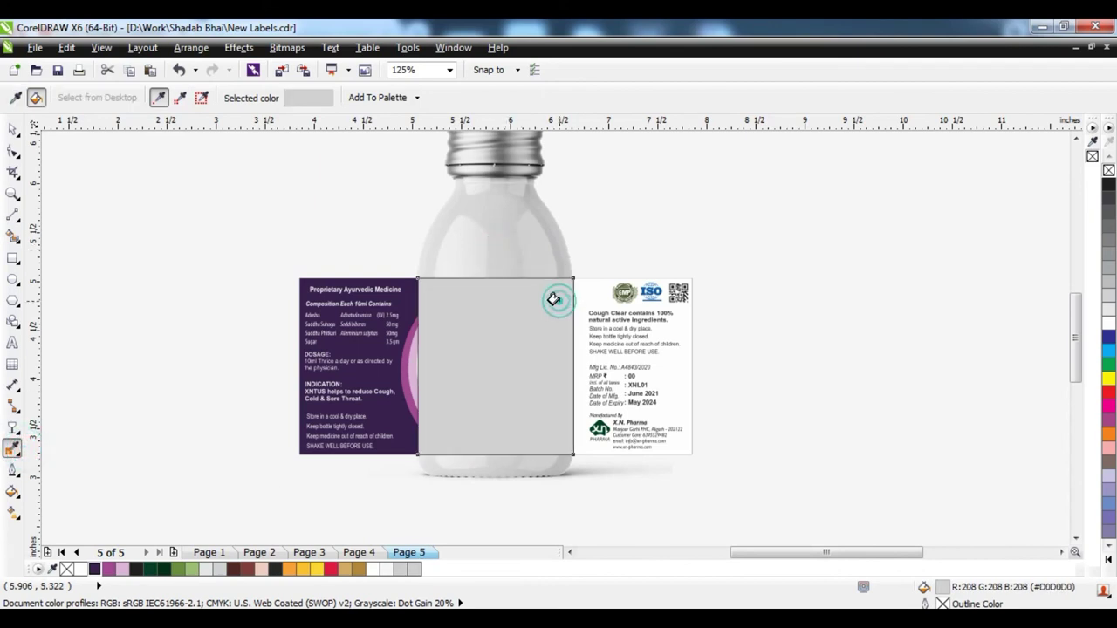
key(space)
right_click(1109, 172)
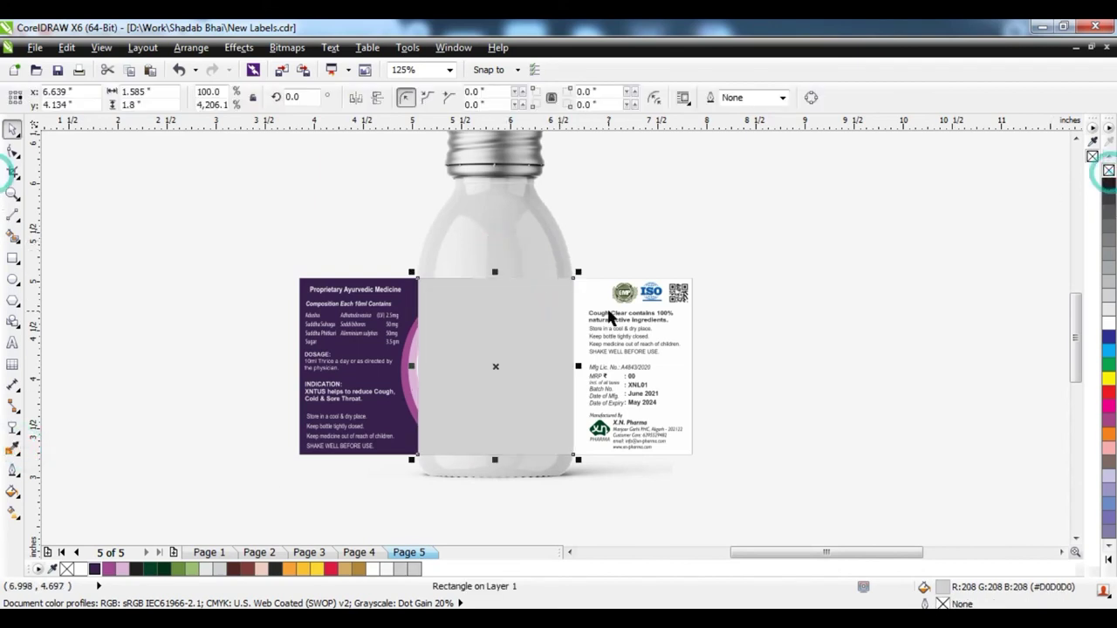
- PowerClip the gray rectangle inside the label's background and ungroup the label
click(238, 47)
mouse_move(270, 276)
click(416, 279)
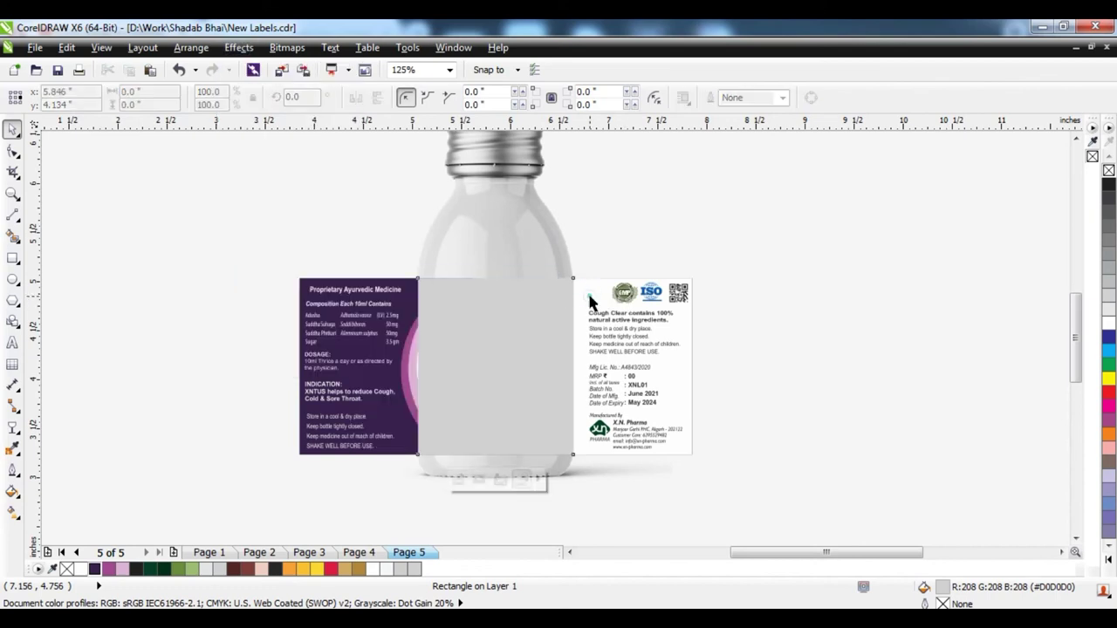
click(589, 301)
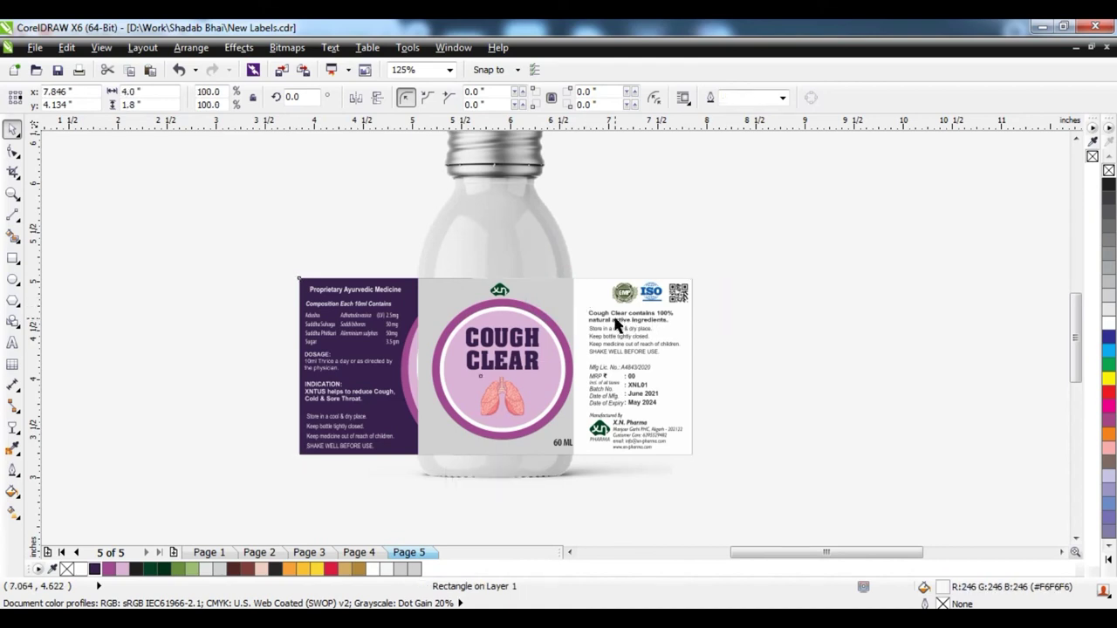
click(599, 319)
key(ctrl+u)
- Open the label background's PowerClip contents for editing and apply a uniform transparency to the gray rectangle
click(550, 293)
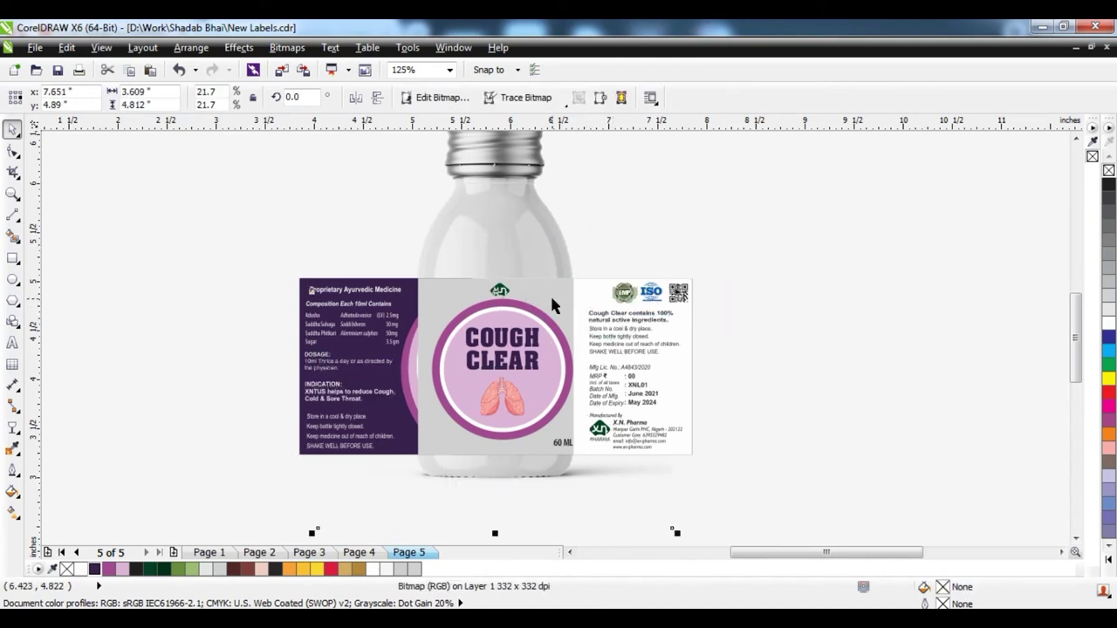
double_click(550, 296)
click(552, 297)
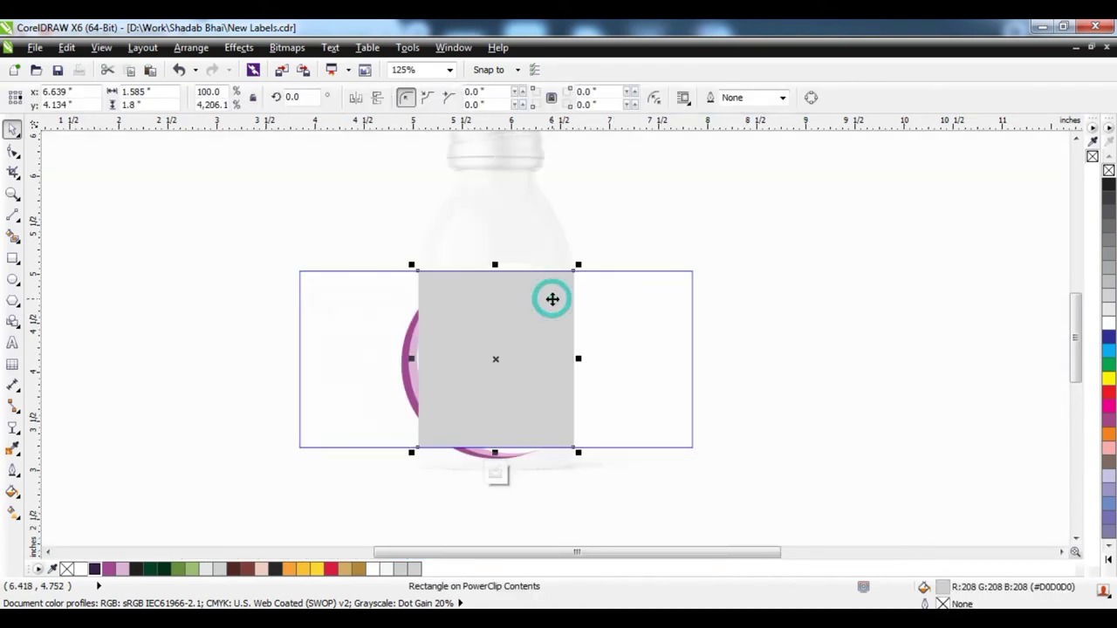
click(13, 426)
click(83, 94)
click(85, 123)
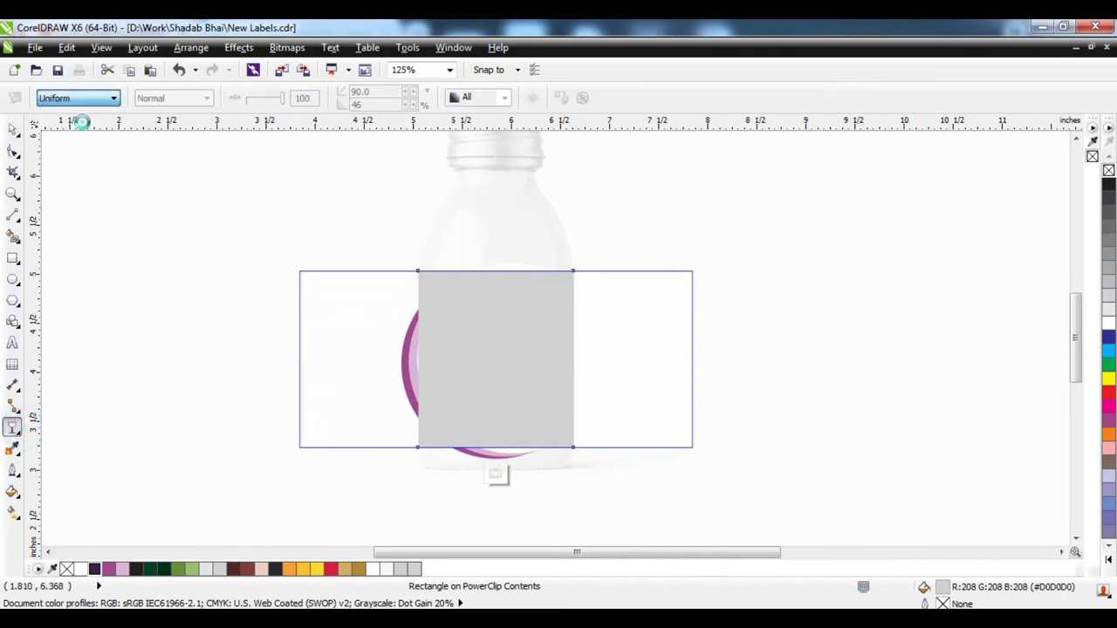
- PowerClip the transparent gray rectangle into the label's white panel beside the bottle's right edge
click(12, 131)
click(526, 341)
click(527, 341)
key(alt+c)
key(w)
key(p)
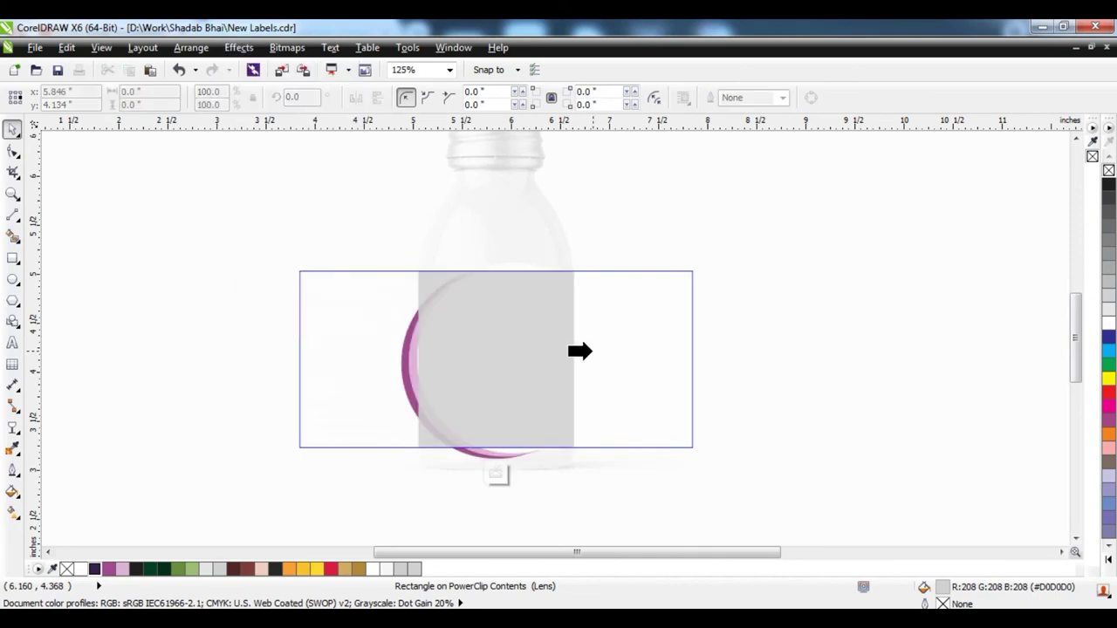
click(578, 351)
- PowerClip the remaining transparent gray rectangle into the curved shapes at the bottle's left edge
ctrl+click(437, 356)
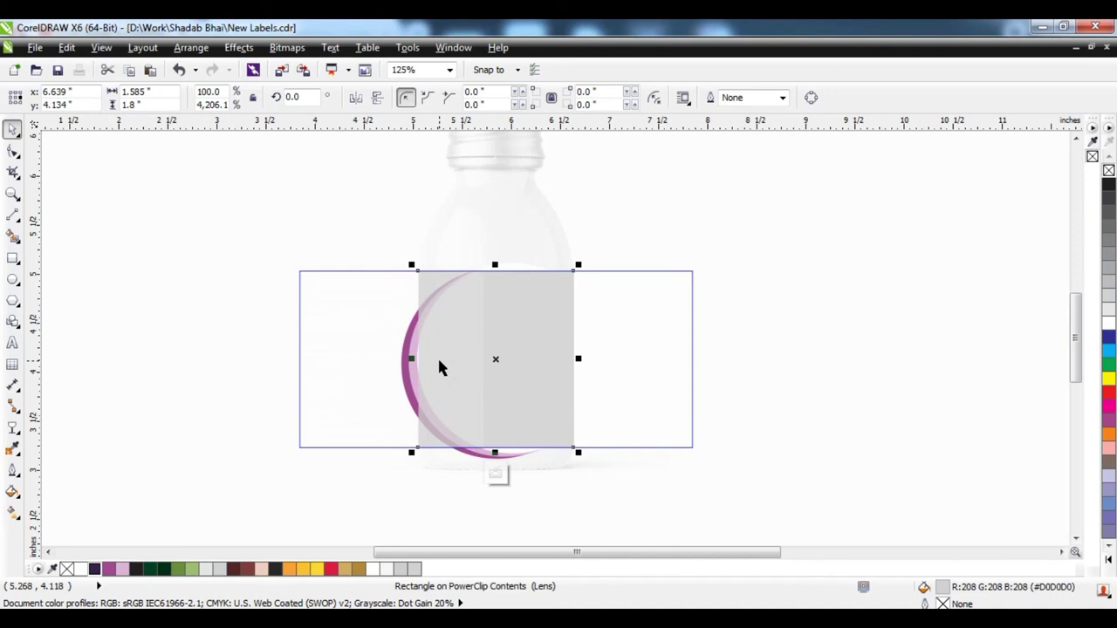
scroll(432, 362, up, 4)
key(alt+c)
key(w)
key(p)
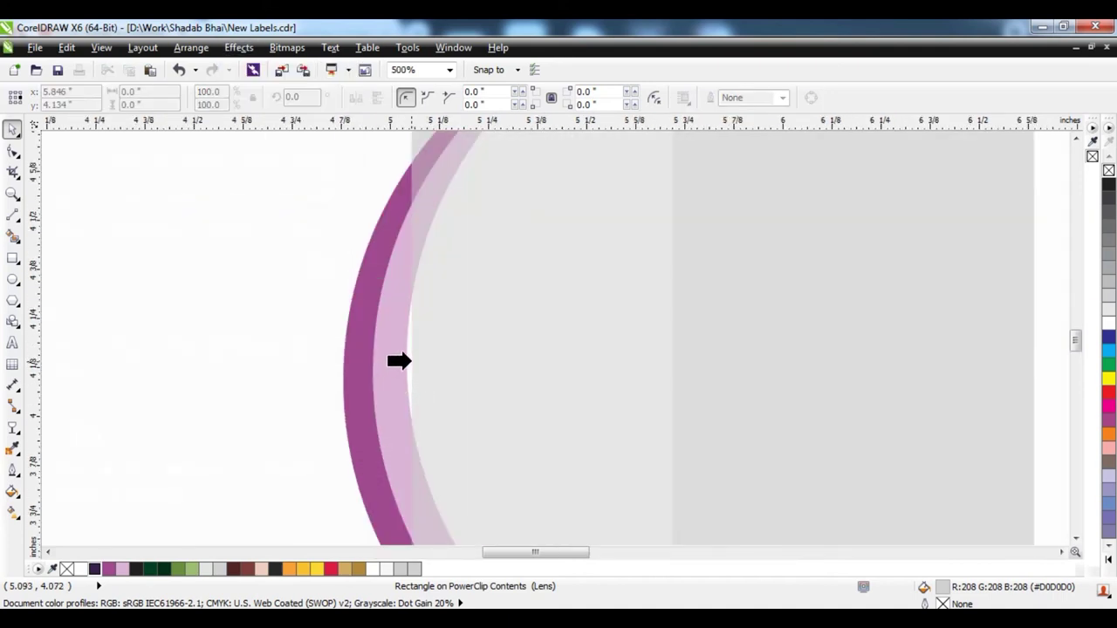
click(401, 362)
click(543, 379)
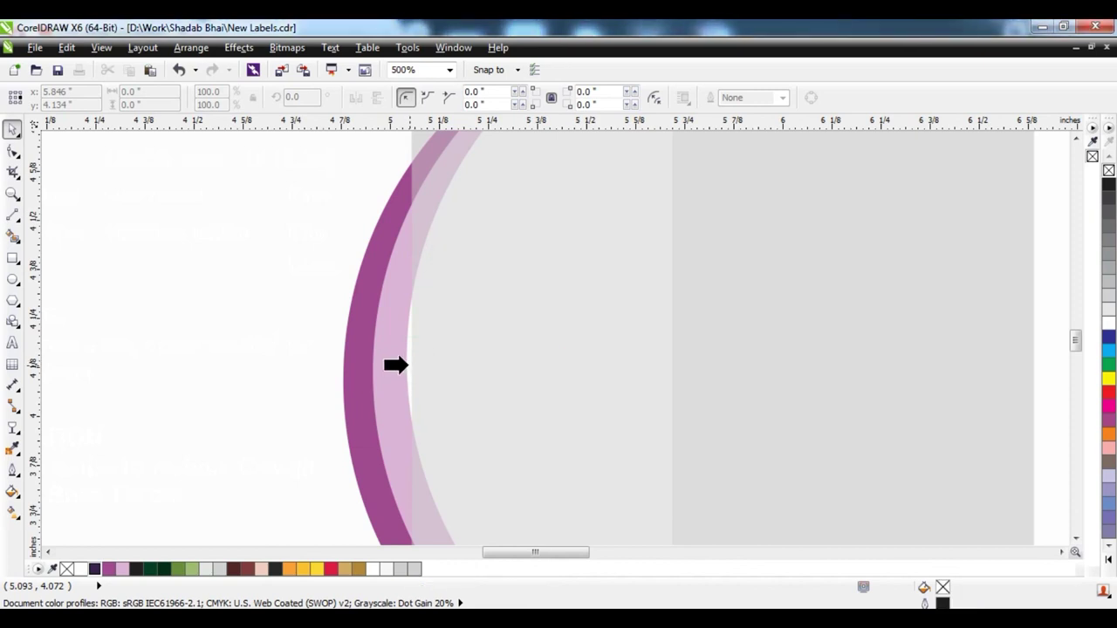
click(407, 363)
- Finish editing the PowerClip contents and preview the label on the bottle full screen
scroll(454, 316, down, 4)
ctrl+click(773, 286)
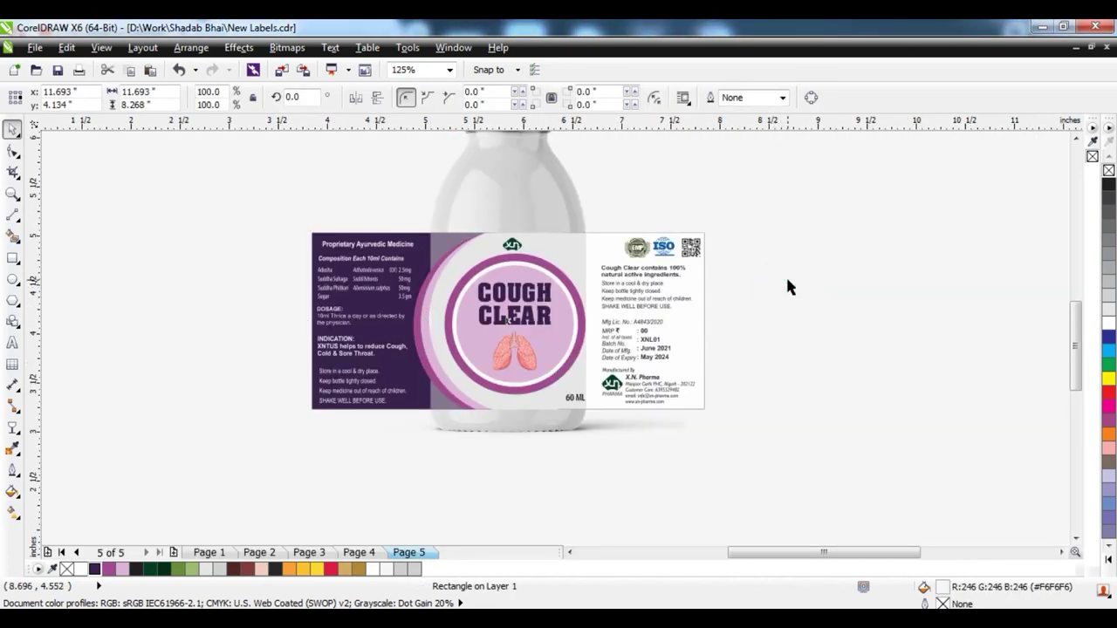
key(z)
scroll(723, 278, down, 1)
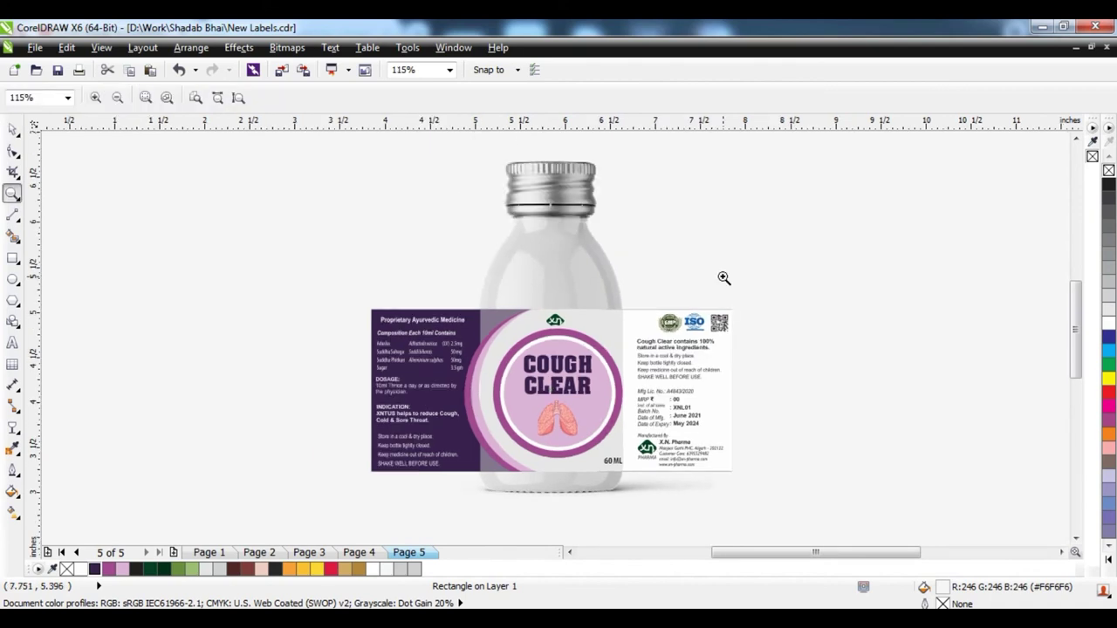
key(F9)
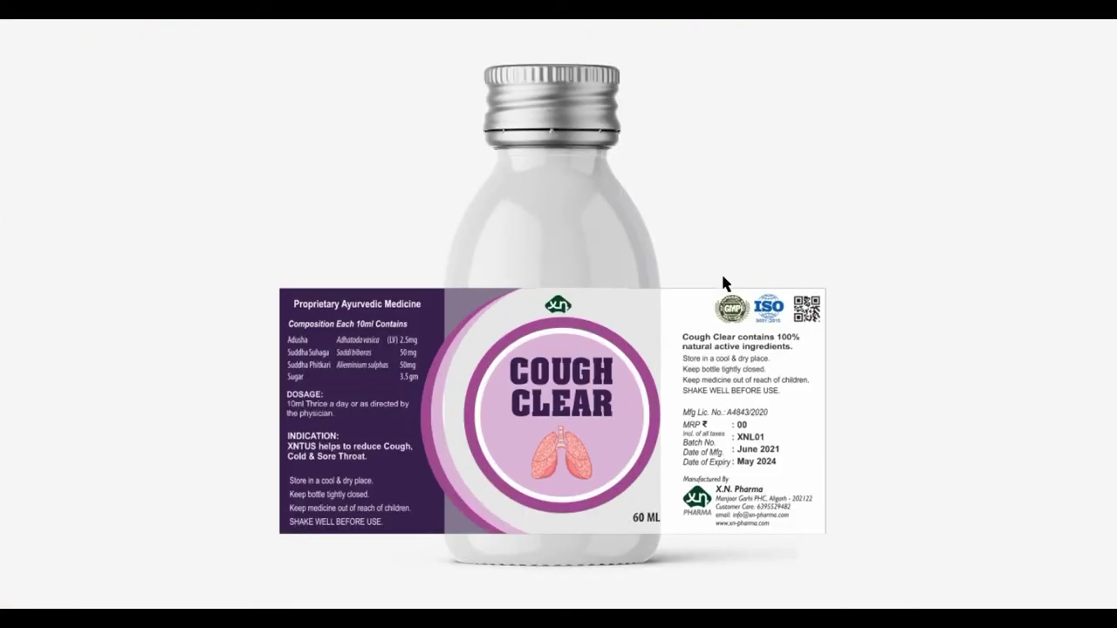